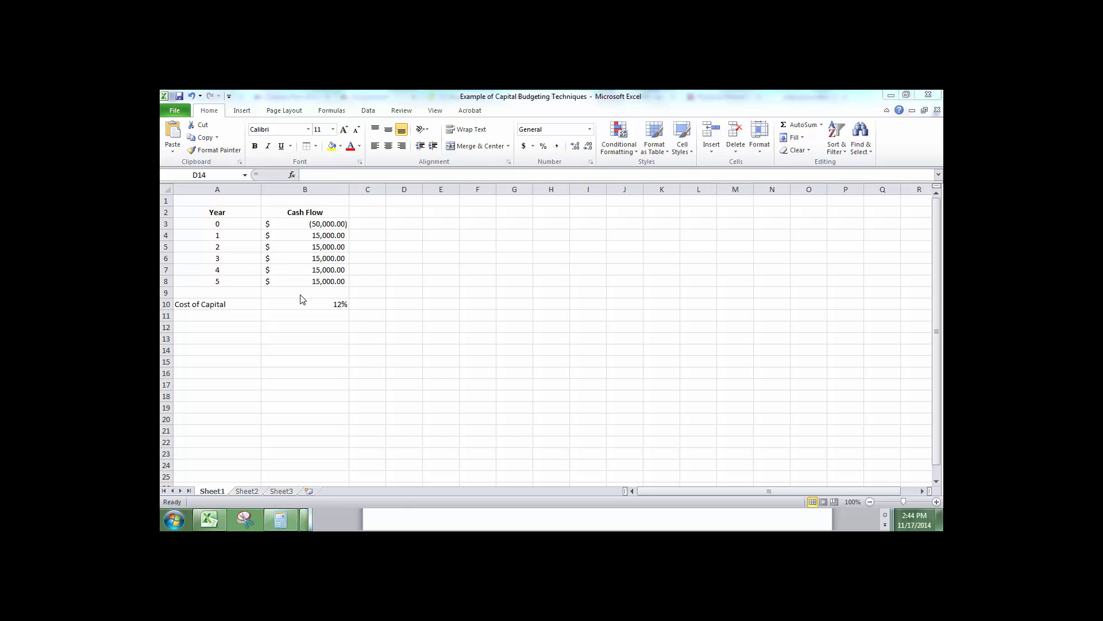
Step: Review the year 0 to year 5 cash flow values in column B
click(282, 232)
click(292, 223)
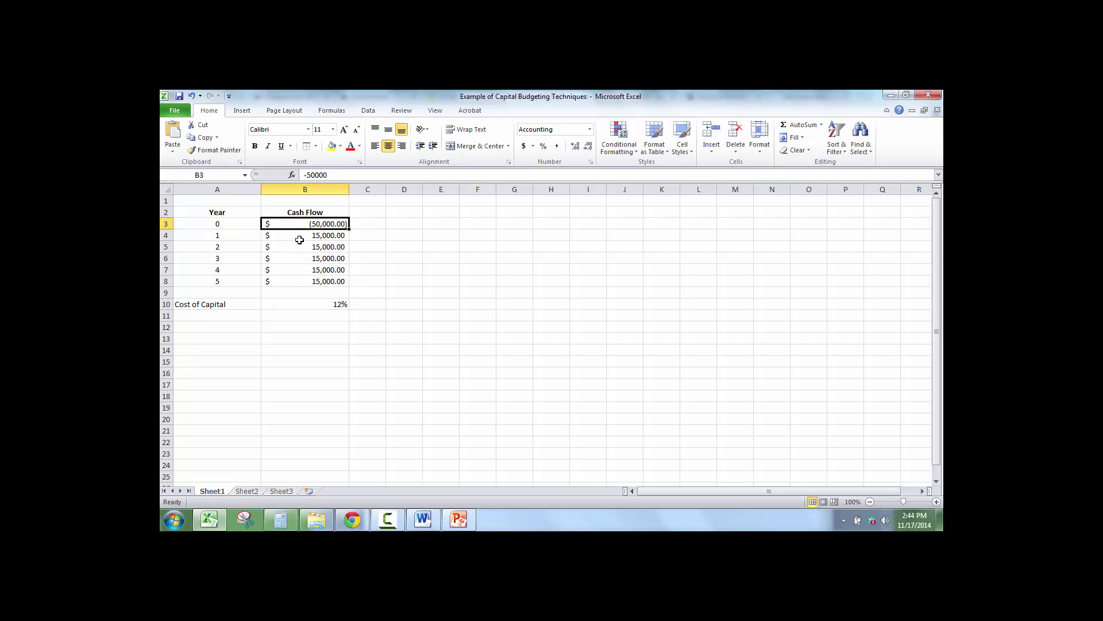
click(296, 235)
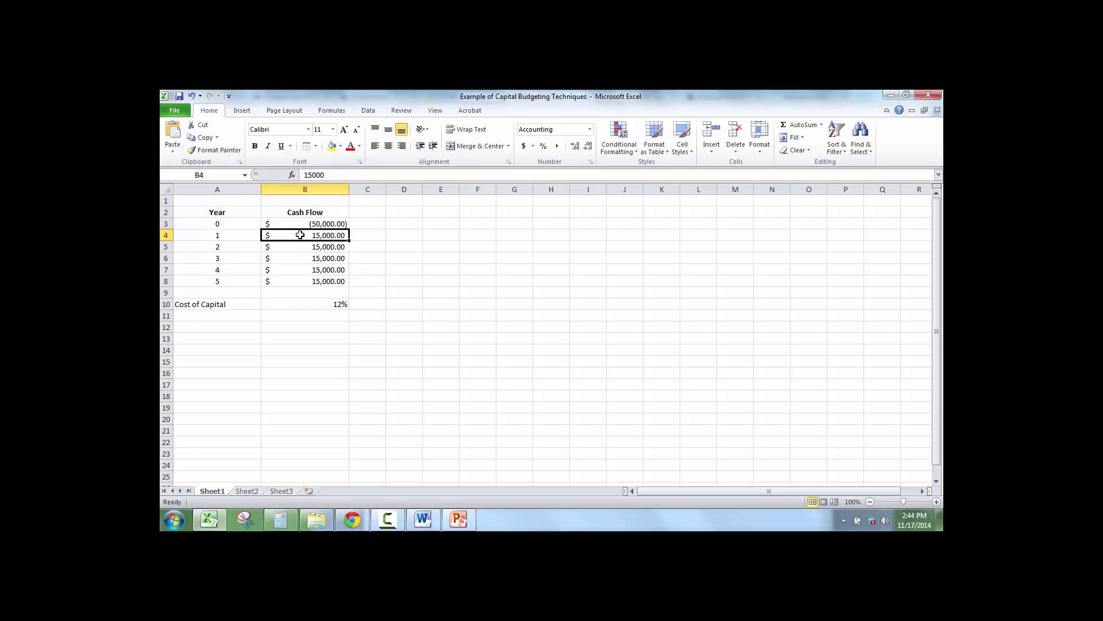
click(296, 247)
click(296, 279)
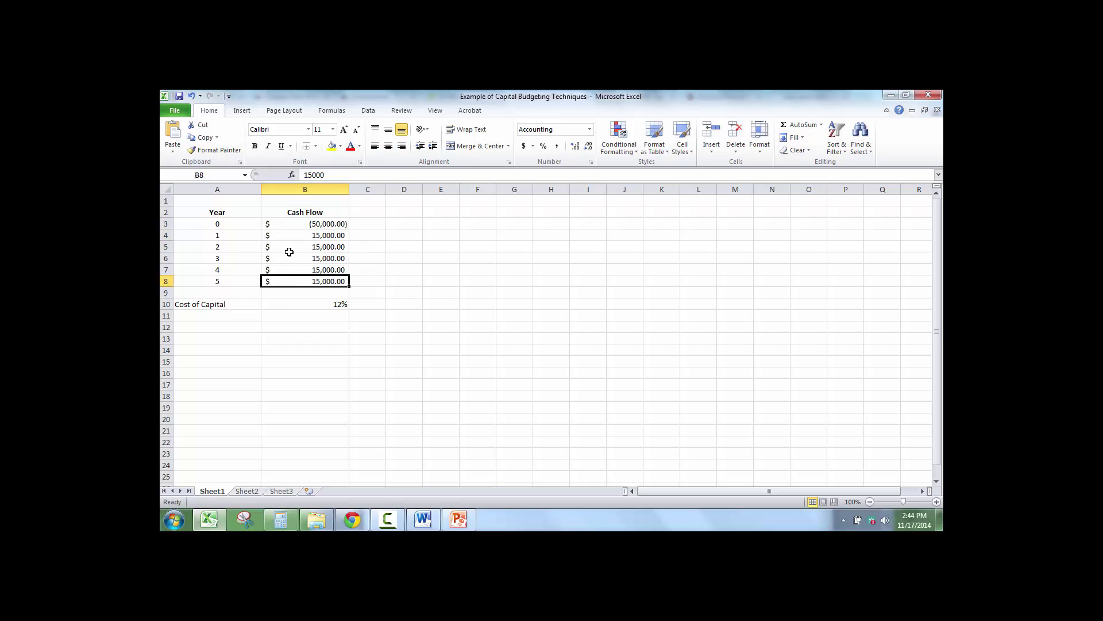
Step: Add a bold 'Cummulative Cash Flow' heading in C2 and autofit column C
click(375, 213)
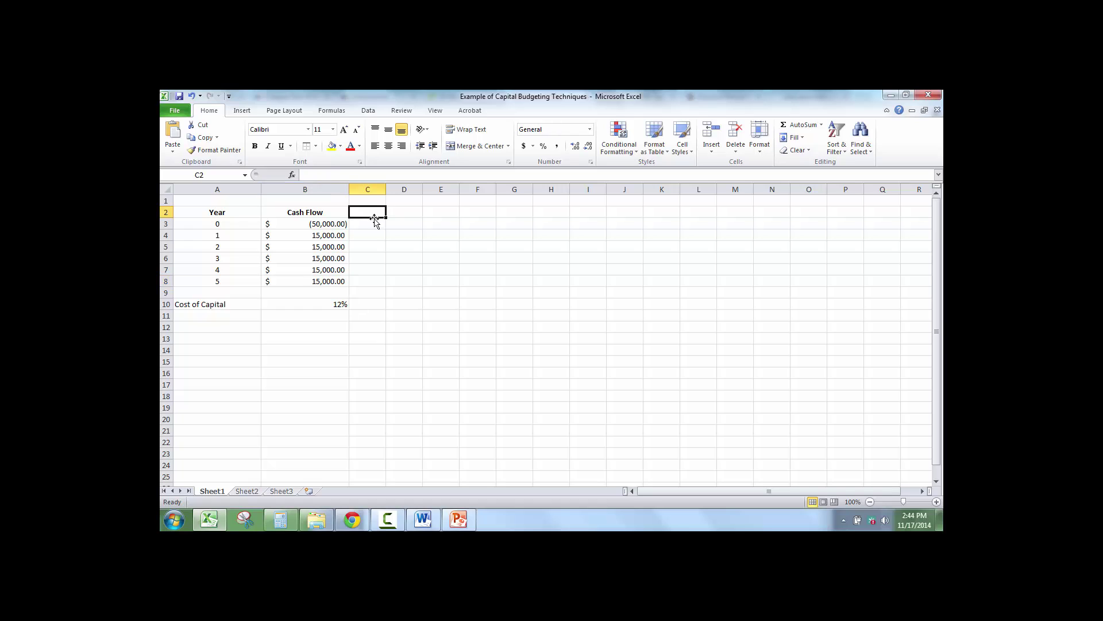
text(Cum)
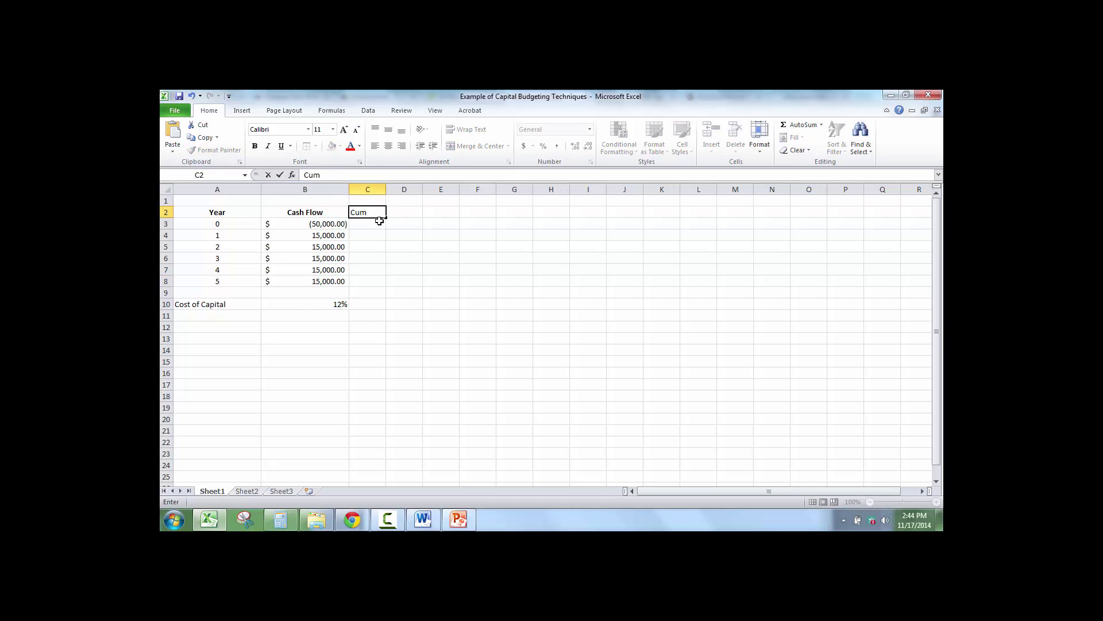
text(mulative Cash Flow)
key(Tab)
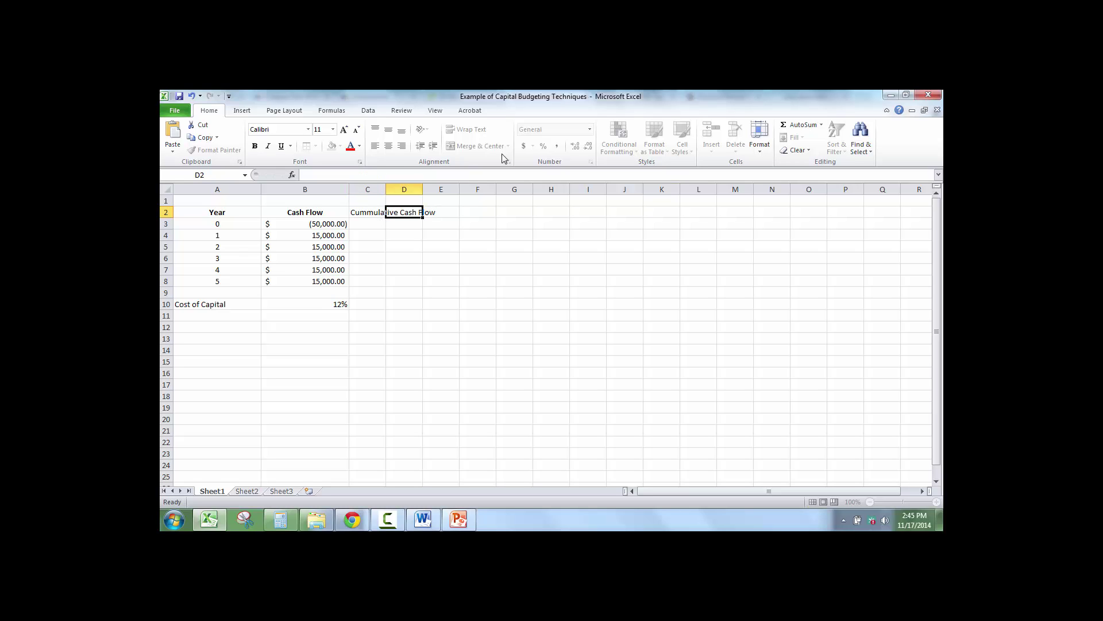
double_click(387, 186)
click(399, 213)
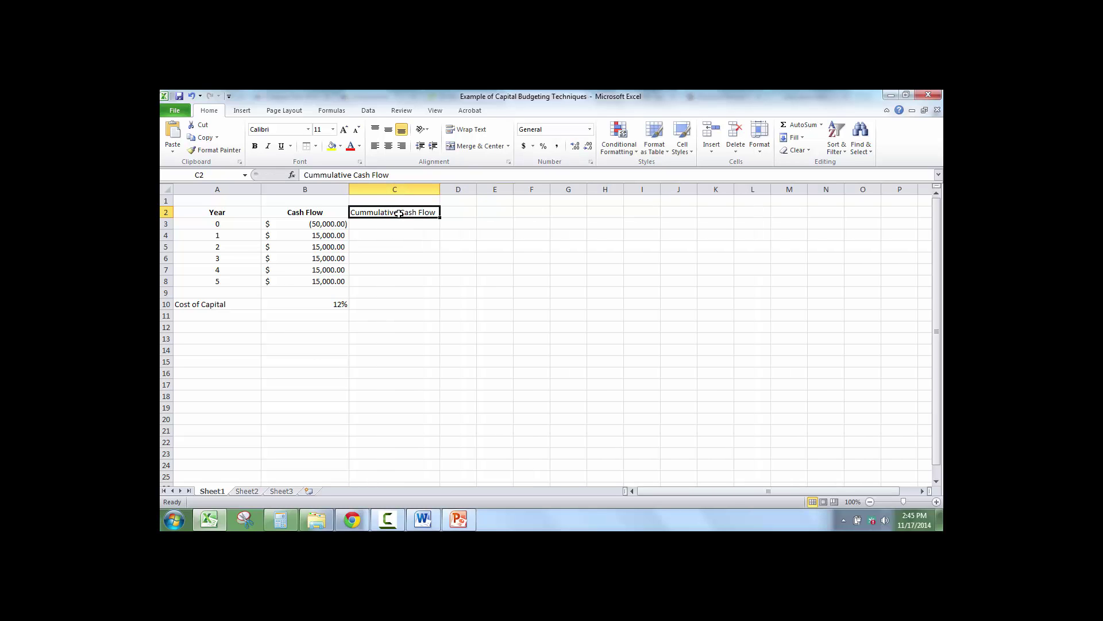
click(255, 145)
Step: Enter running-total formulas =B3 in C3 and =C3+B4 in C4
click(437, 226)
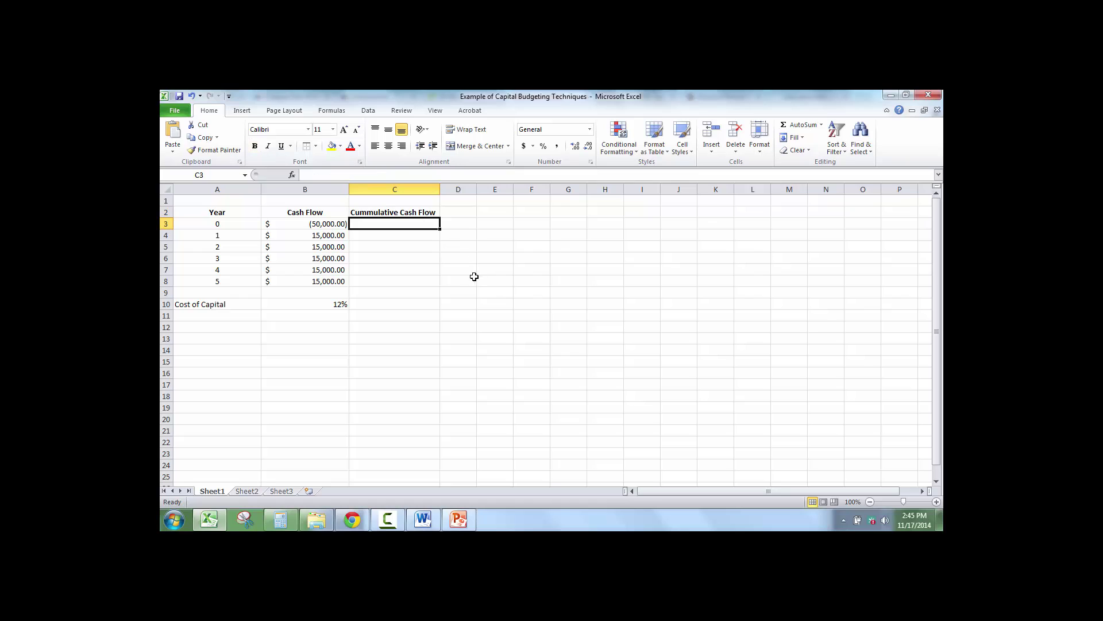
text(=)
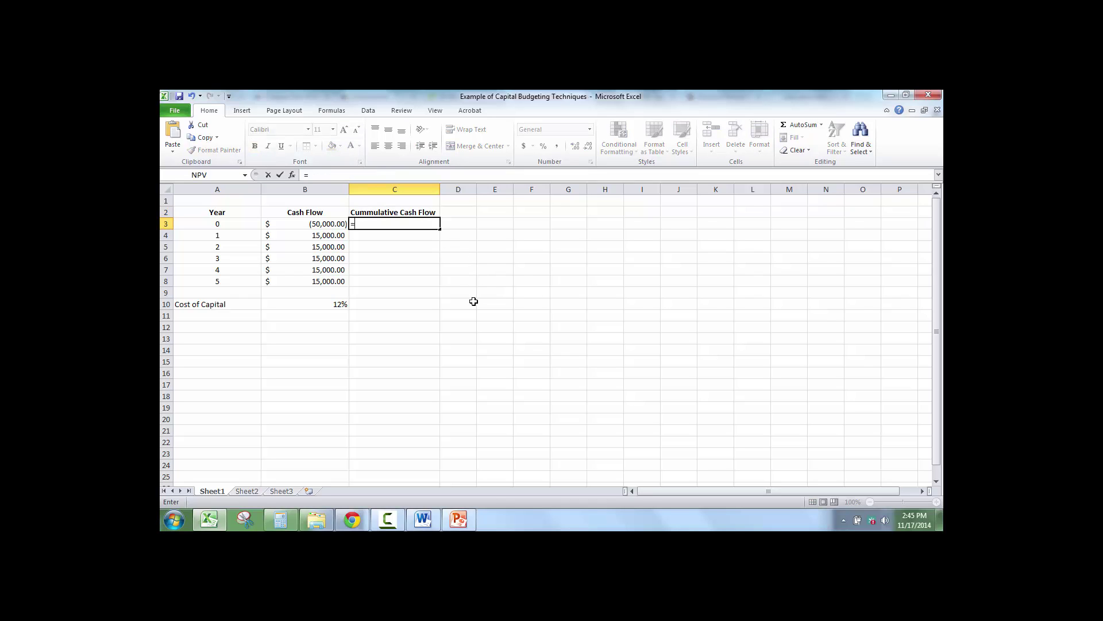
click(290, 215)
click(291, 222)
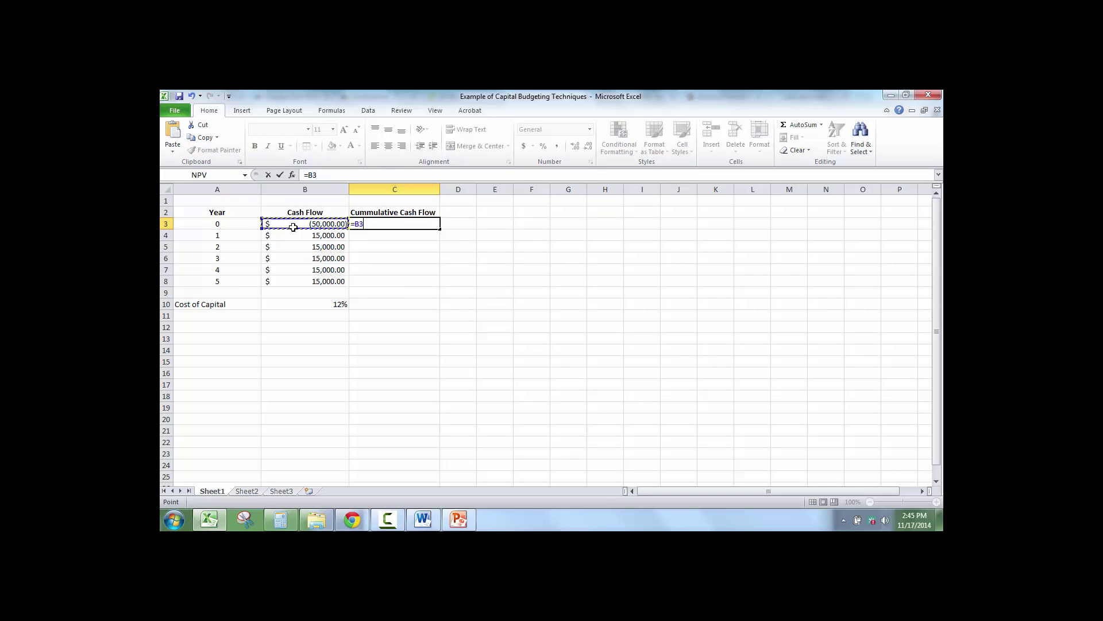
key(Return)
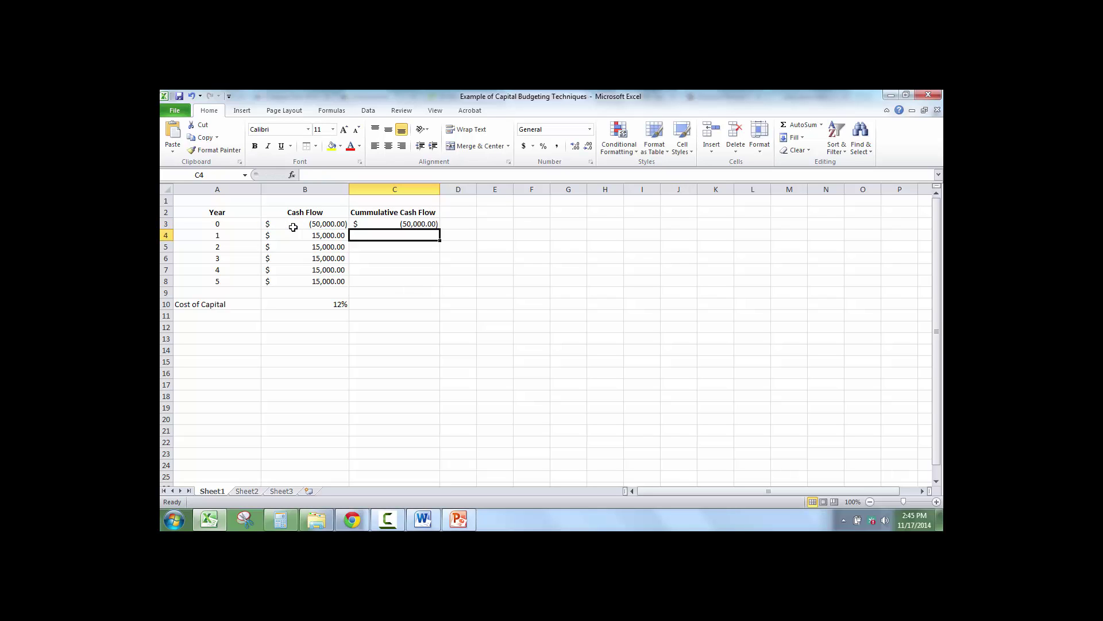
text(=)
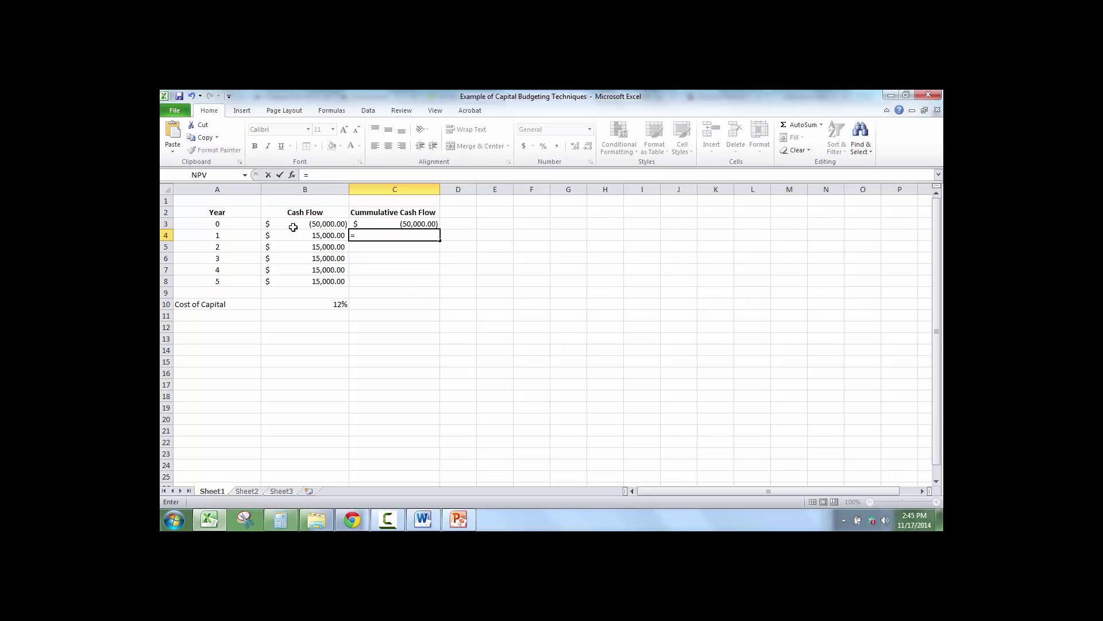
click(393, 224)
text(+)
click(322, 233)
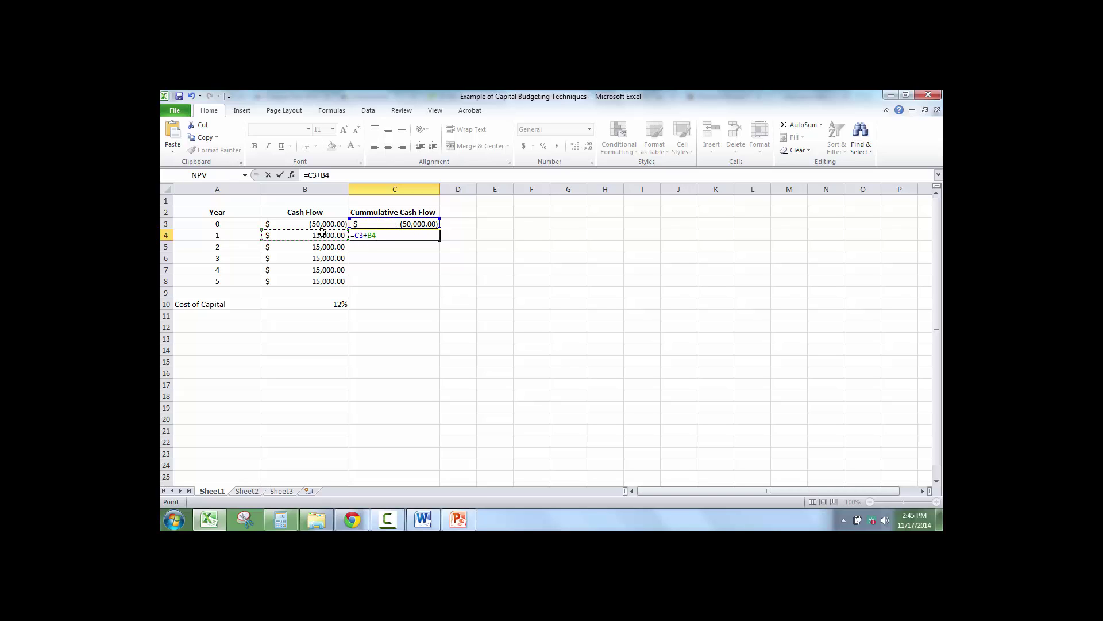
key(Return)
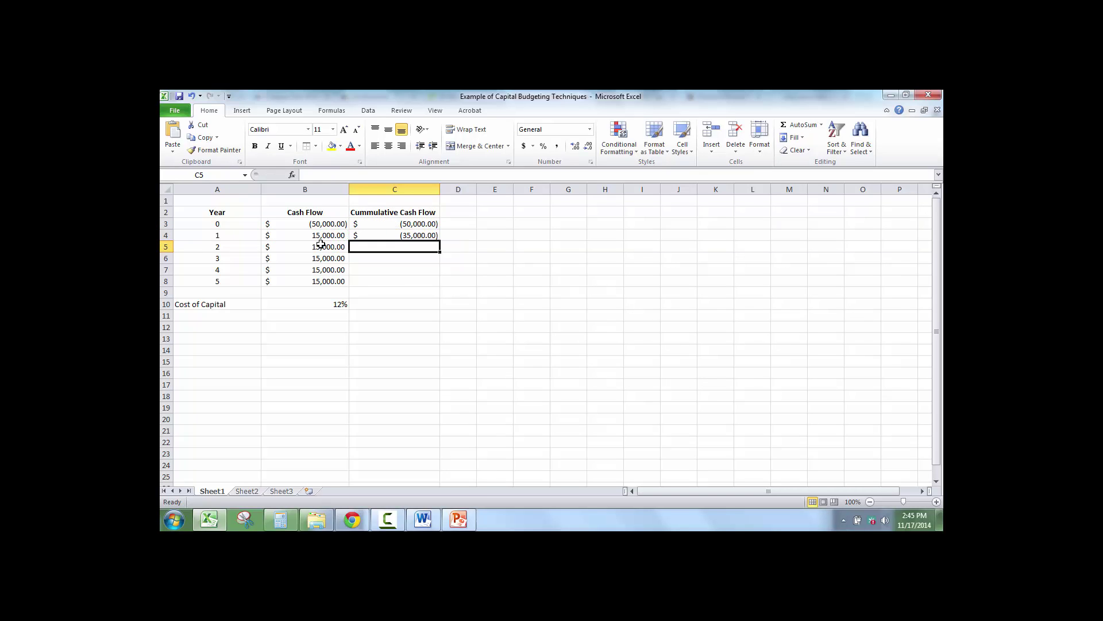
Step: Fill the cumulative formula down to C8 and check it against each year's cash flow
click(373, 235)
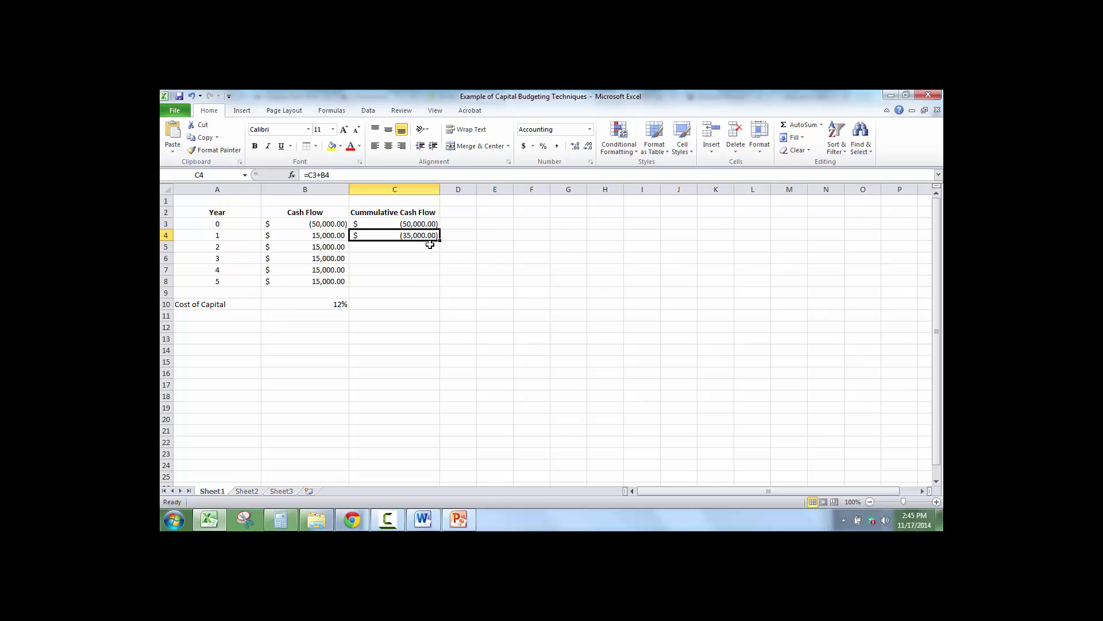
drag(441, 242, 441, 282)
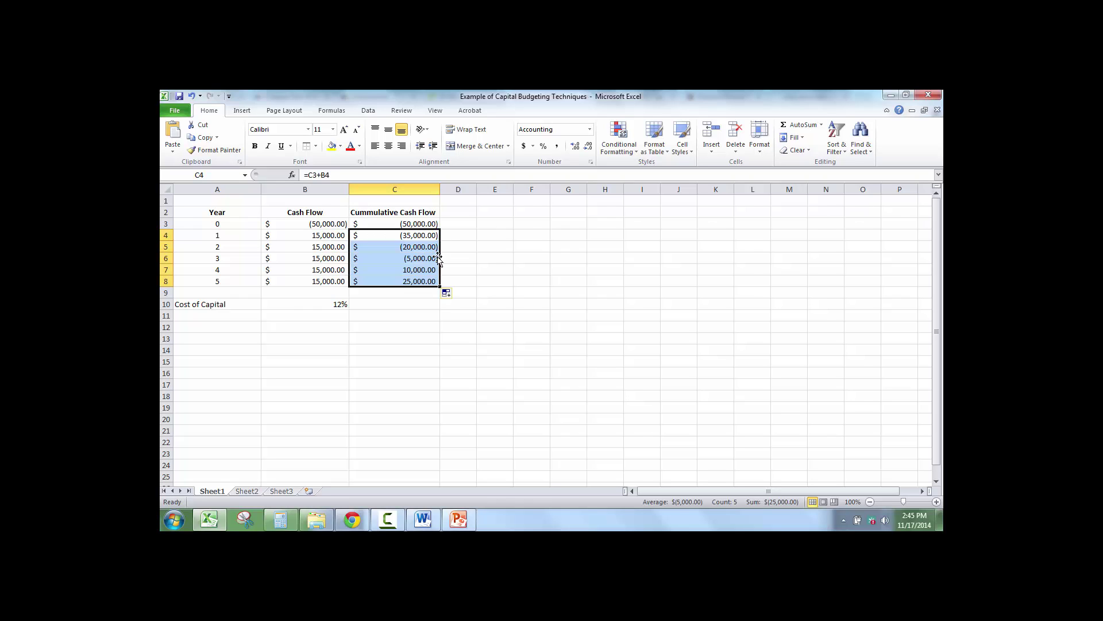
click(382, 246)
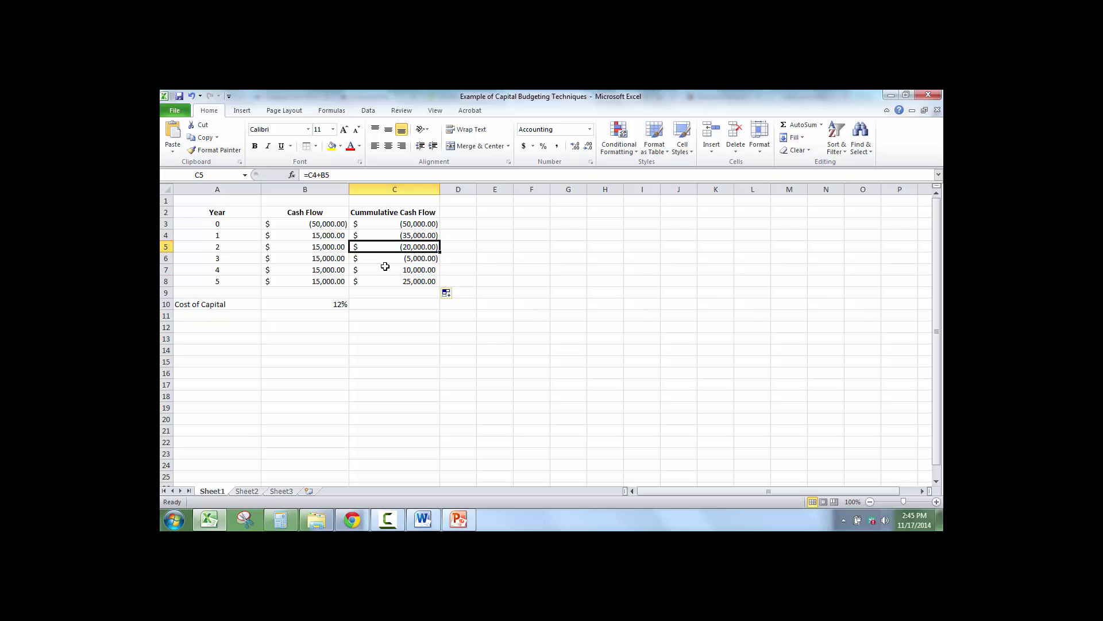
click(384, 269)
click(321, 232)
click(410, 238)
click(400, 253)
click(327, 251)
click(394, 253)
click(319, 271)
click(381, 272)
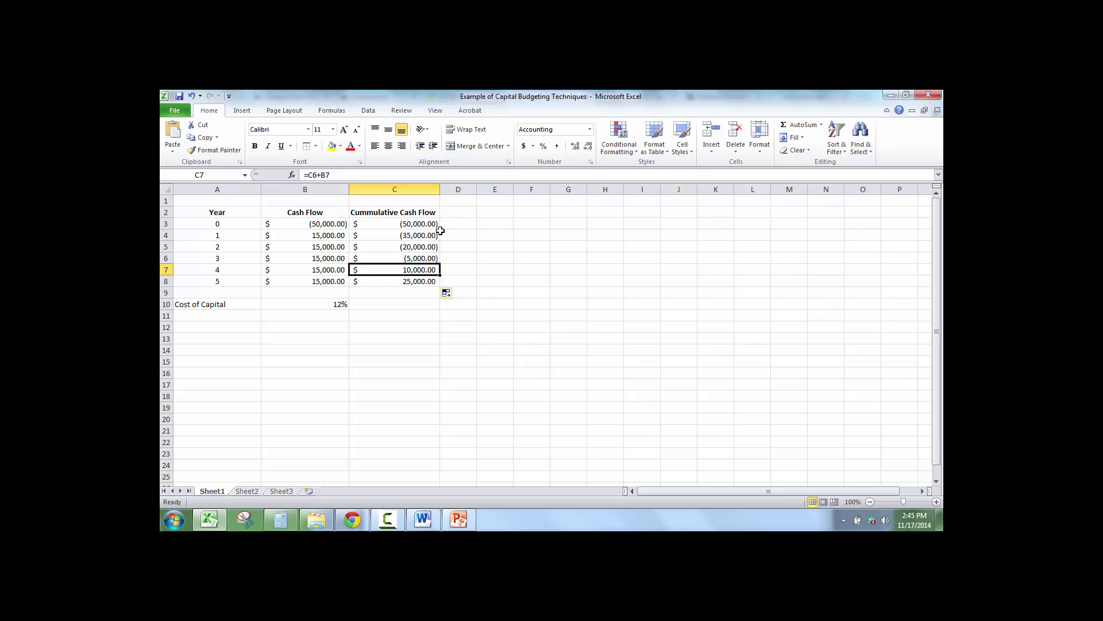
Step: Add a bold 'Payback' heading in D2 and widen column D
click(466, 211)
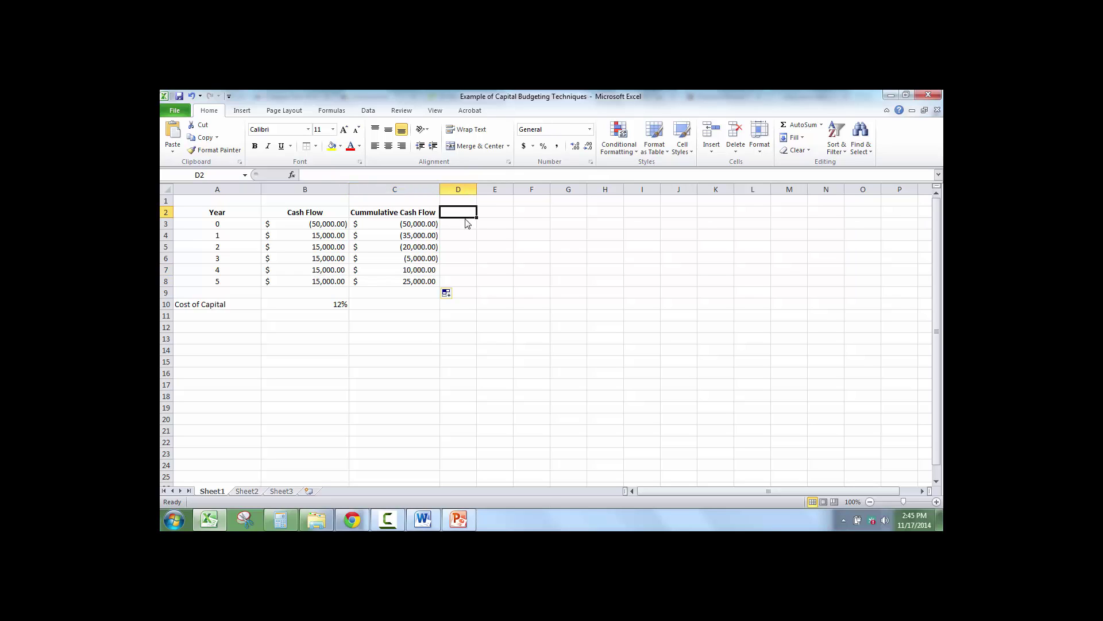
text(Pya)
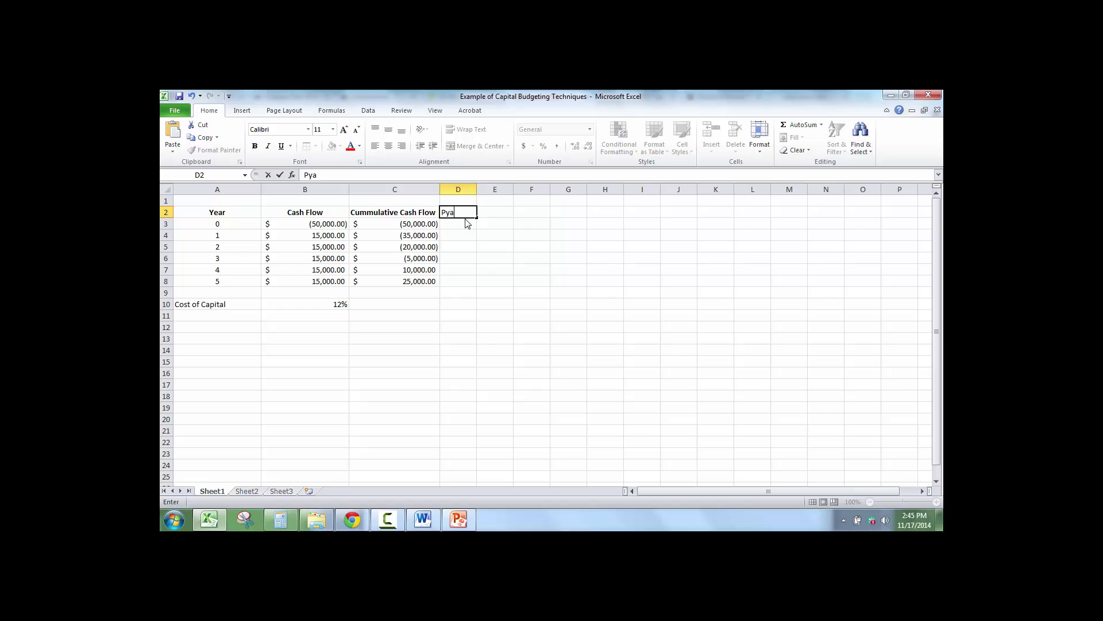
key(BackSpace)
key(BackSpace)
text(ayback)
key(Tab)
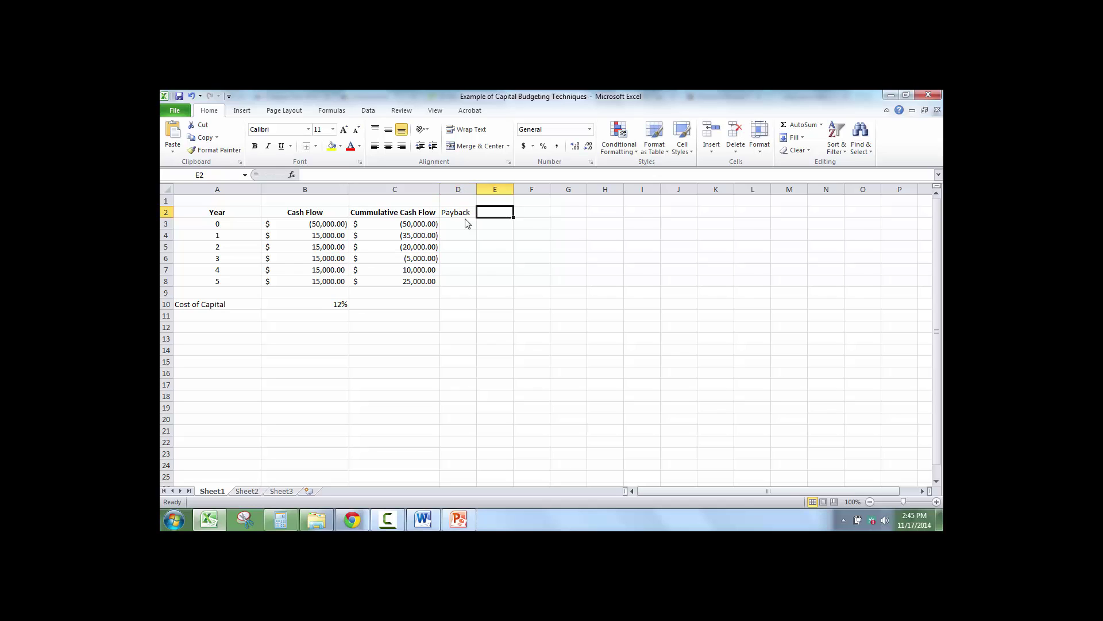
drag(477, 190, 493, 189)
click(466, 212)
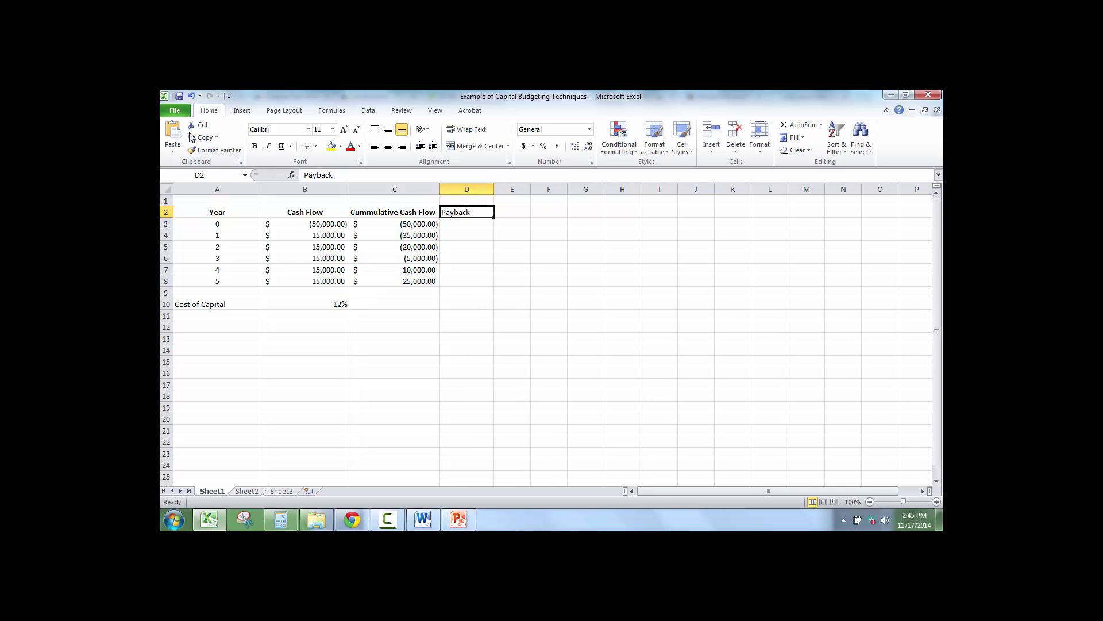
click(255, 146)
Step: Enter payback values 0, 1, 1 and 1 for years 0 to 3
click(469, 224)
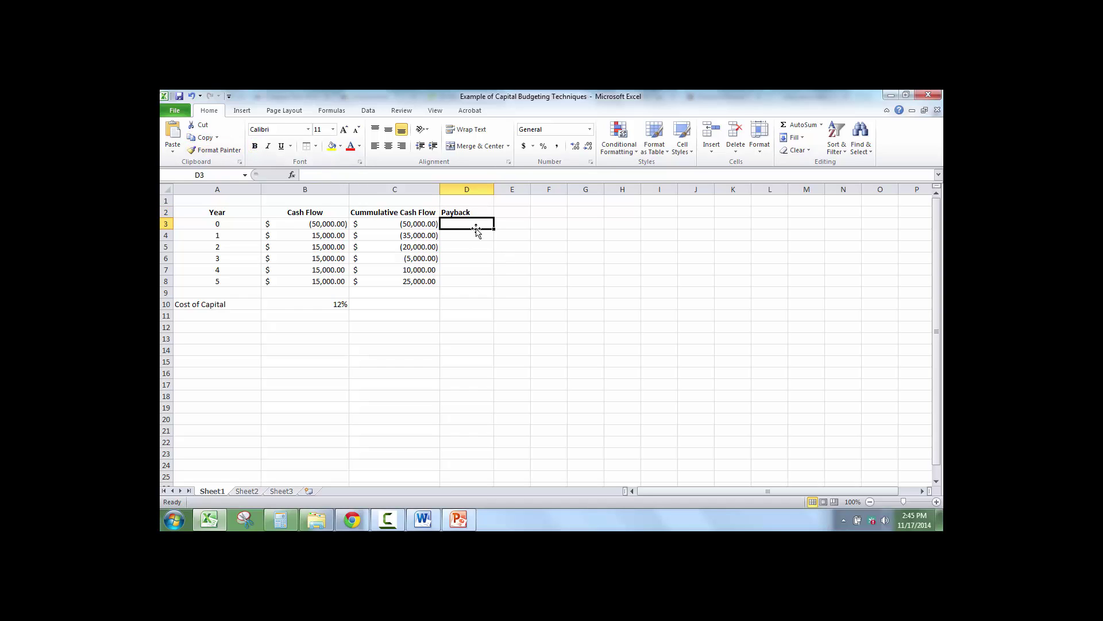
text(0)
key(Return)
text(1)
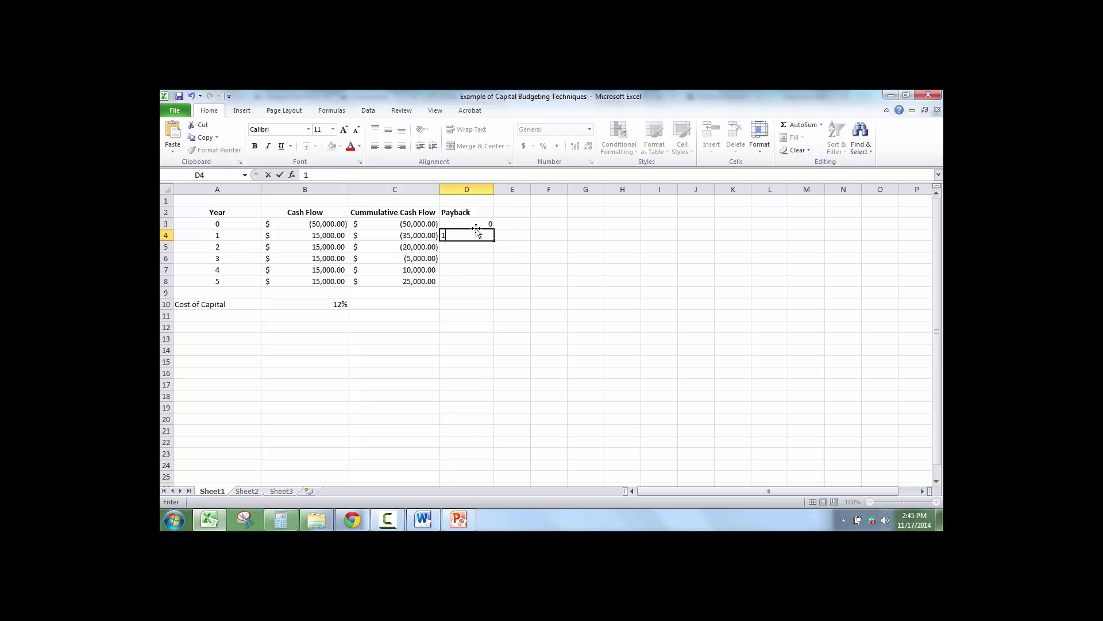
key(Return)
text(1)
key(Return)
text(1)
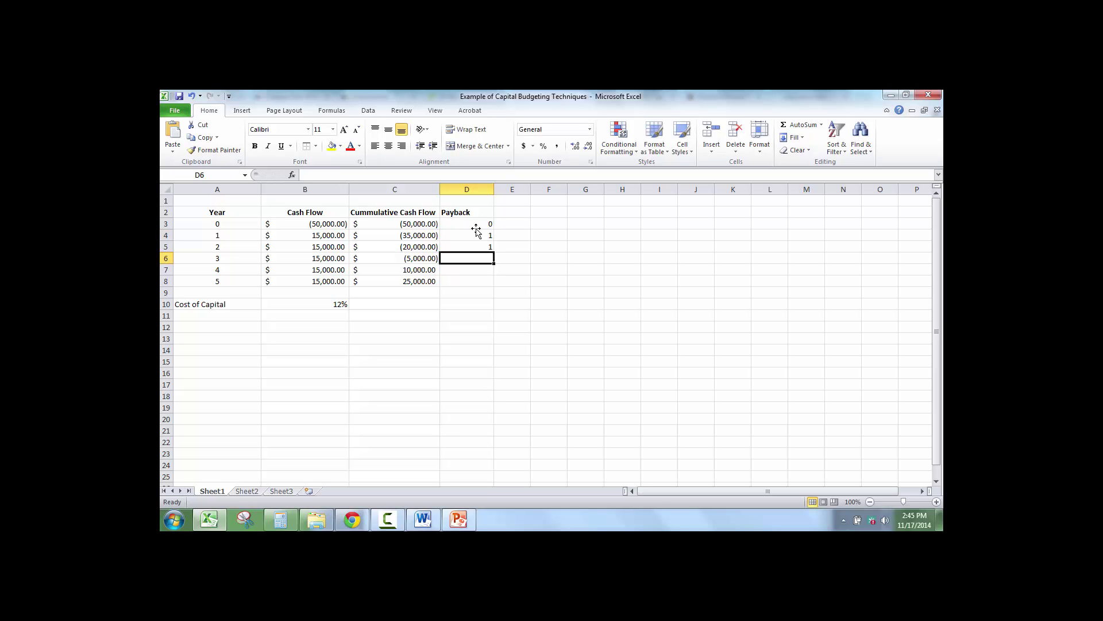
key(Return)
Step: Enter =C6/B7 for the year-4 fraction, showing 0.33 without a currency sign
text(=-)
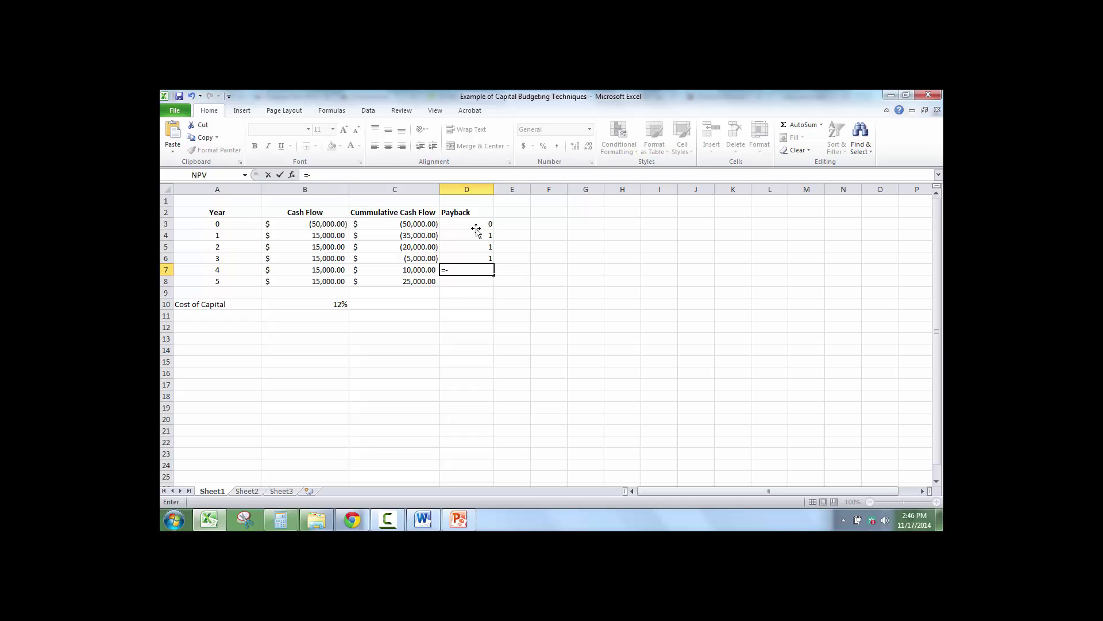
click(407, 259)
click(313, 272)
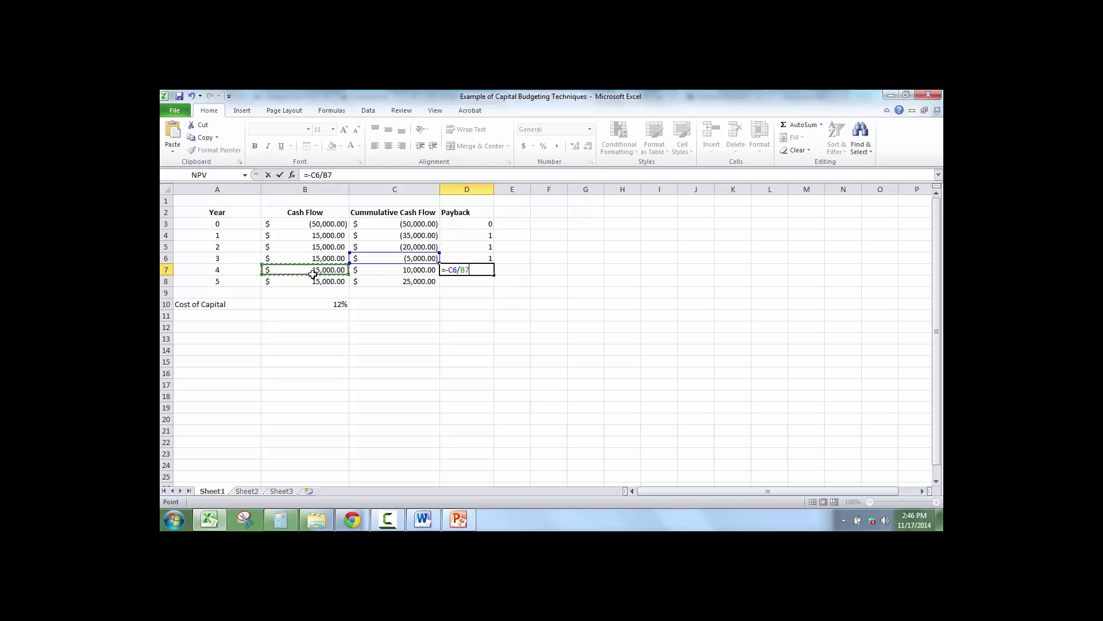
key(Tab)
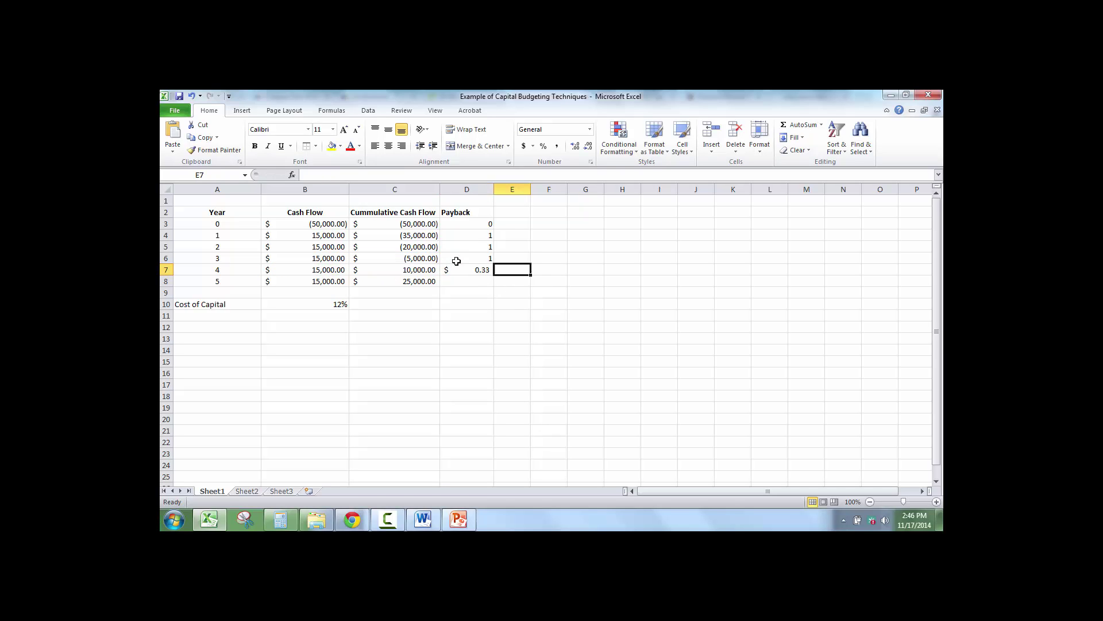
click(459, 268)
click(557, 146)
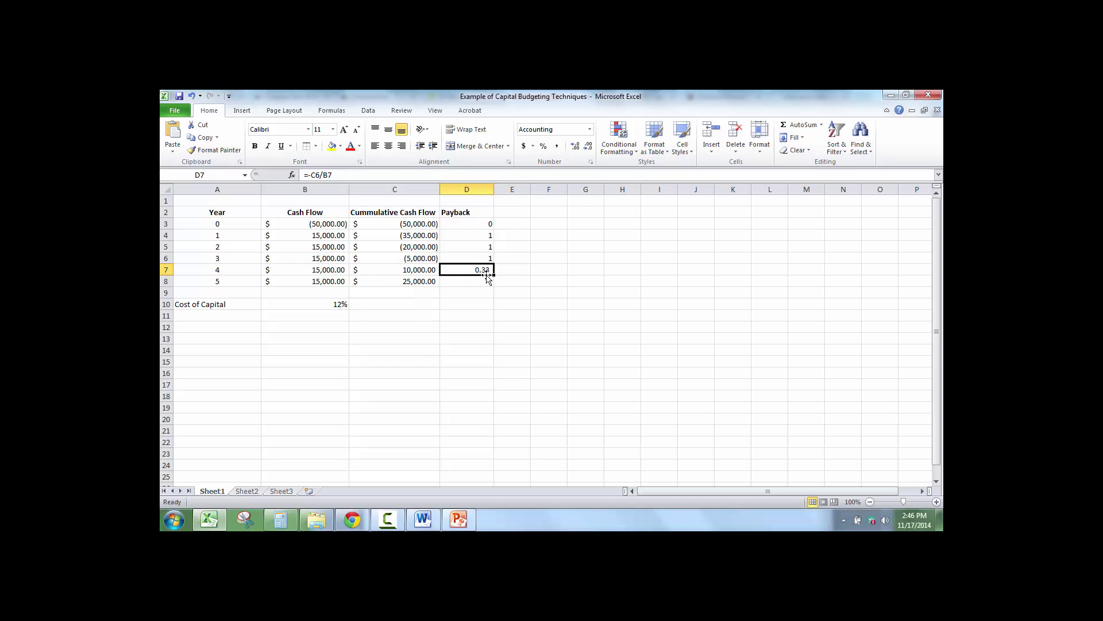
Step: Total the payback column with =SUM(D3:D8) in D9, trimmed to 3.33
click(475, 299)
click(473, 293)
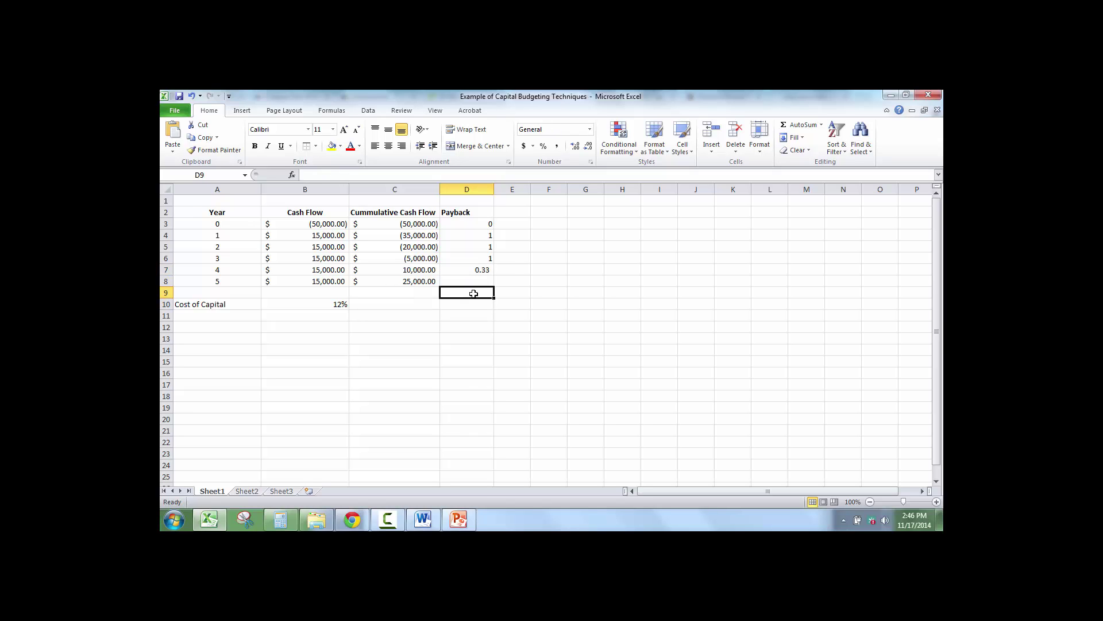
text(=sUM()
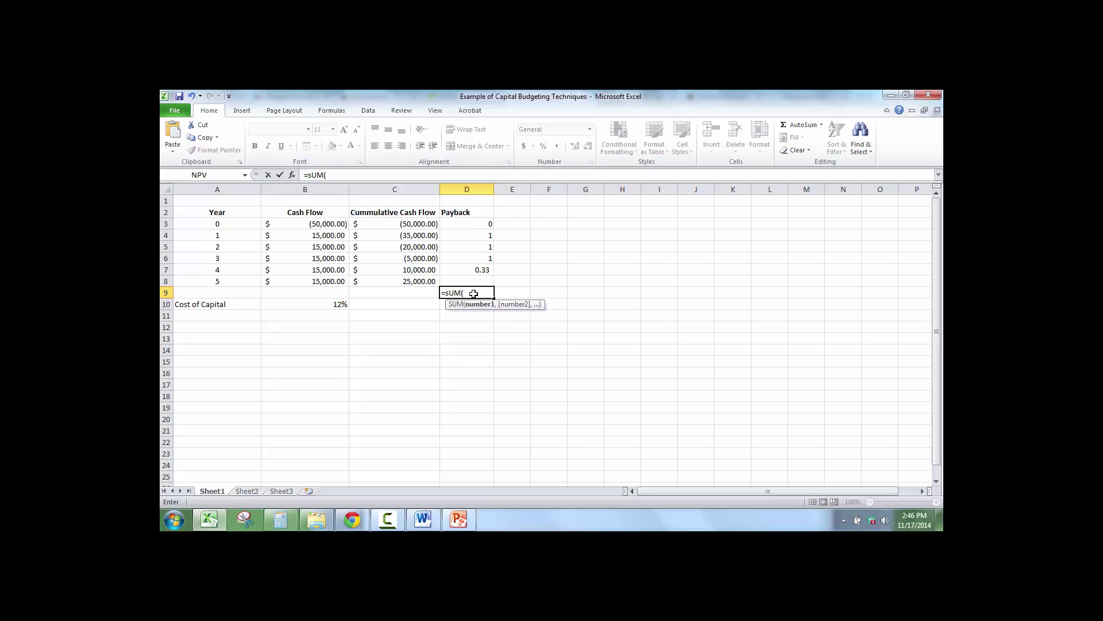
drag(461, 224, 461, 280)
key(Tab)
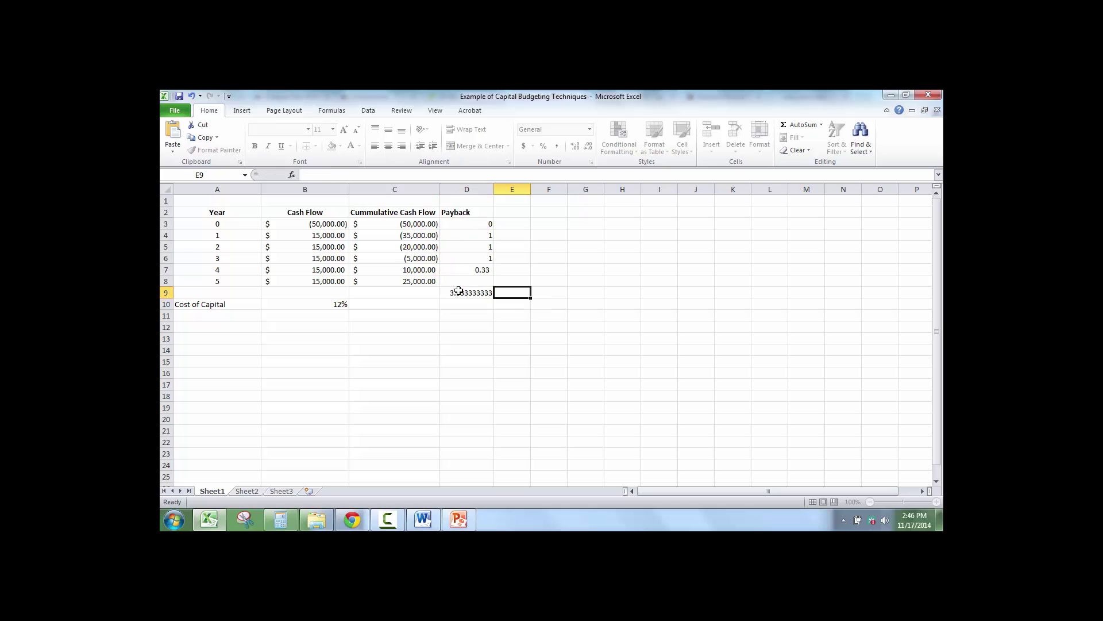
click(456, 292)
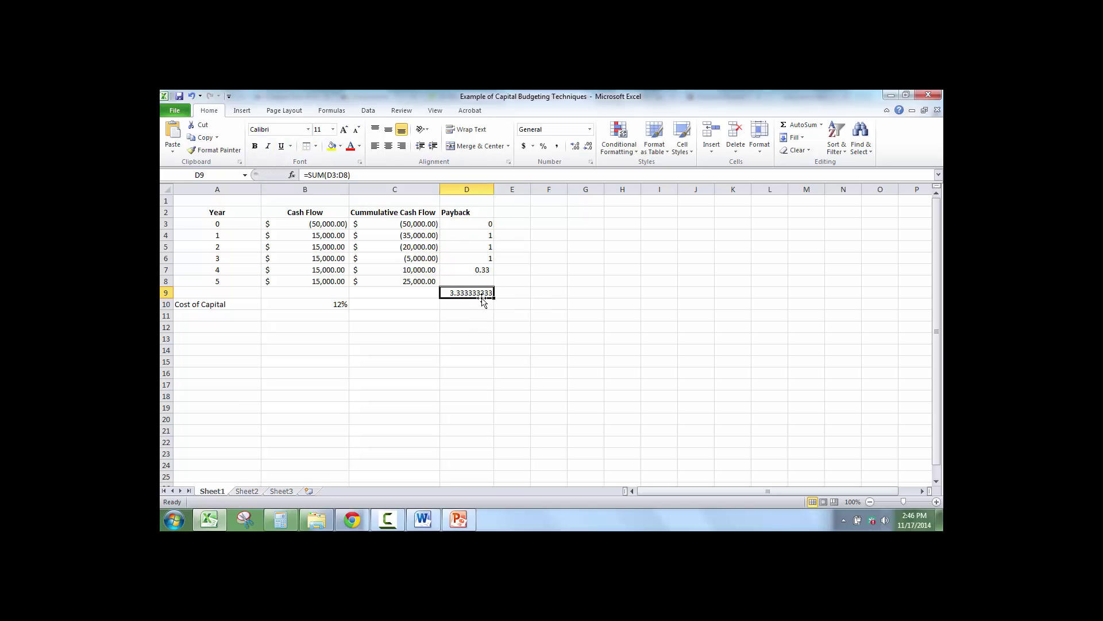
click(587, 147)
click(588, 148)
Step: Label the payback total 'Years' in E9
click(451, 329)
click(512, 294)
text(Y)
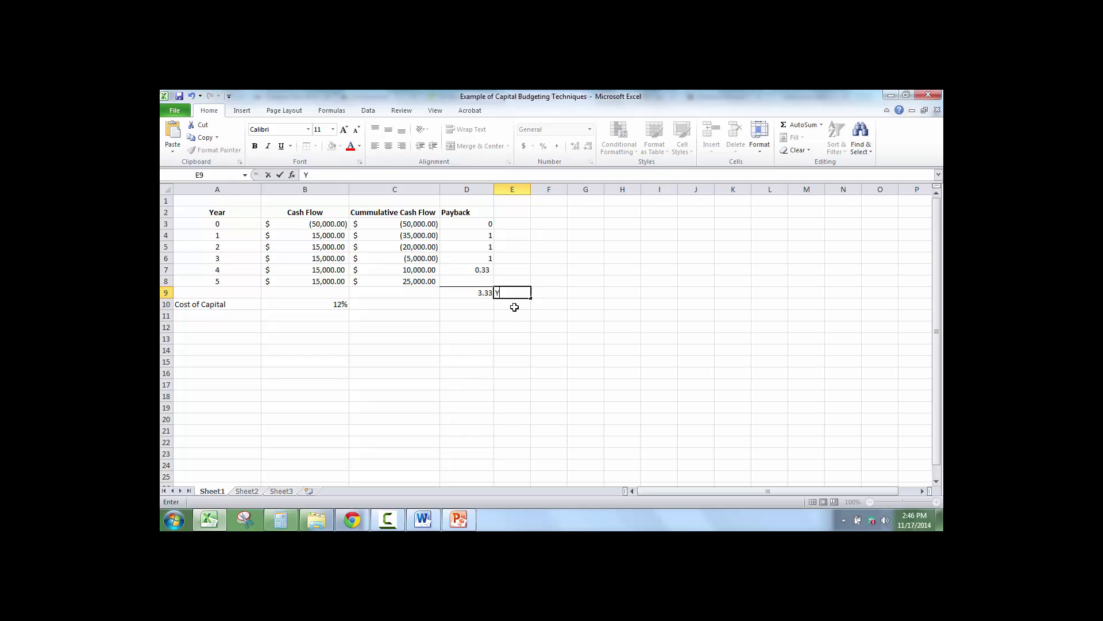
text(ears)
key(Return)
Step: Start and abandon a note in A12, then select A11 below Cost of Capital
click(232, 332)
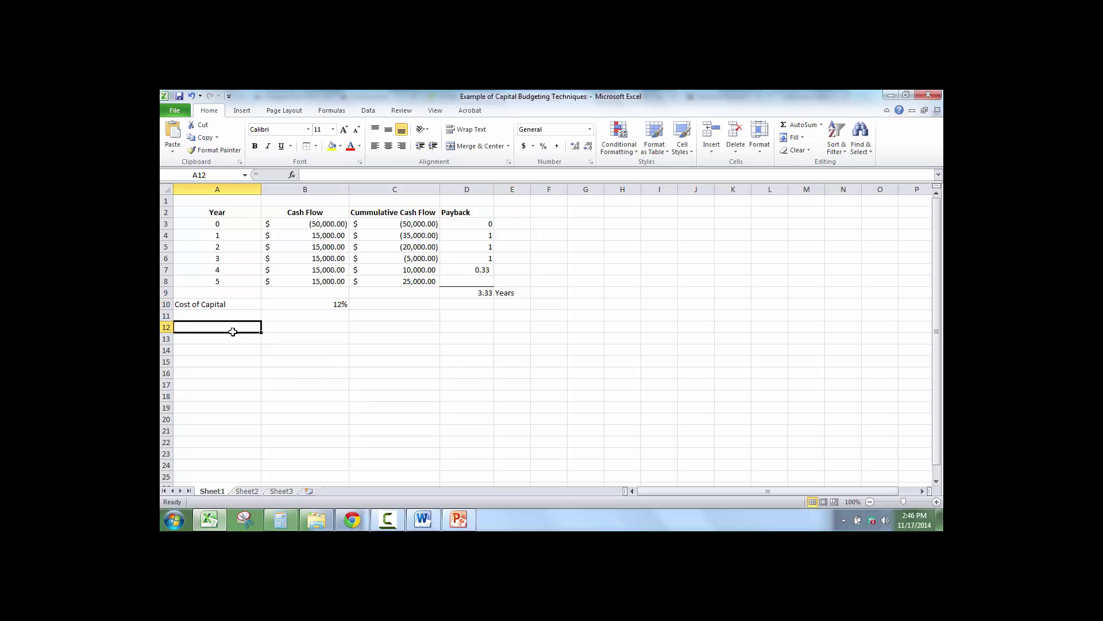
text(Pay)
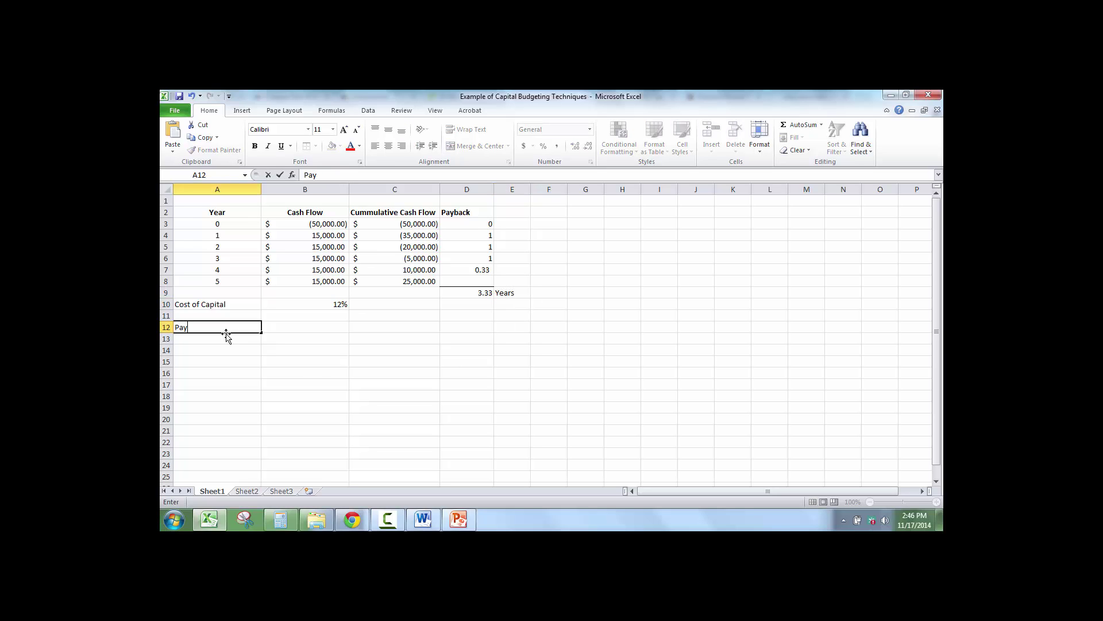
key(BackSpace)
key(BackSpace)
key(BackSpace)
click(489, 292)
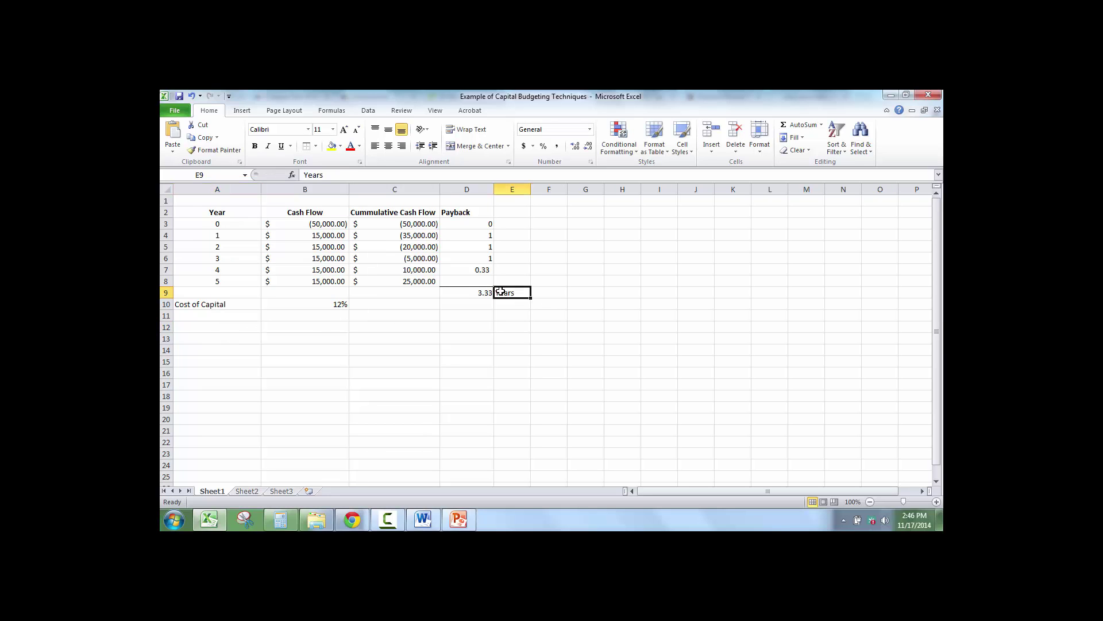
click(213, 315)
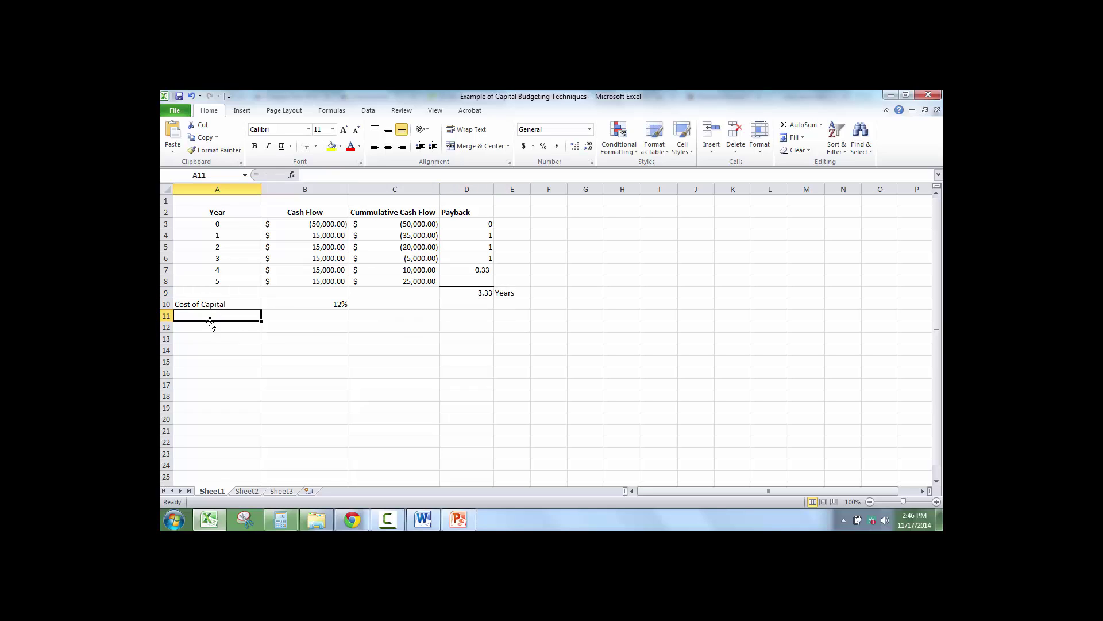
Step: Enter the NPV label in A11, review the cash flow cells, and select B11
text(NPV)
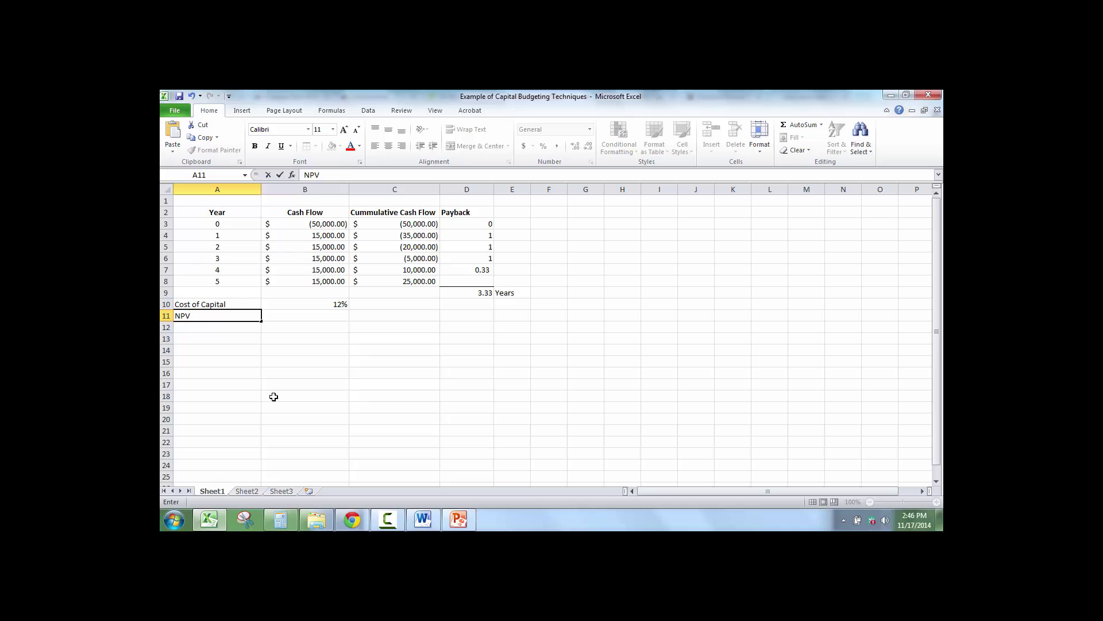
key(Tab)
click(314, 307)
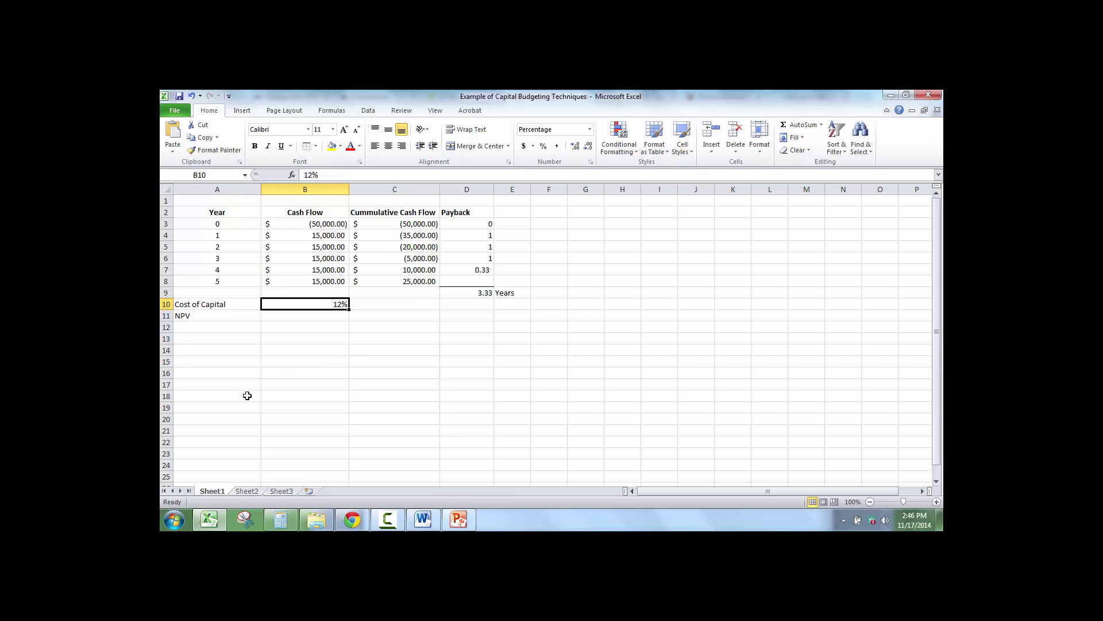
click(302, 240)
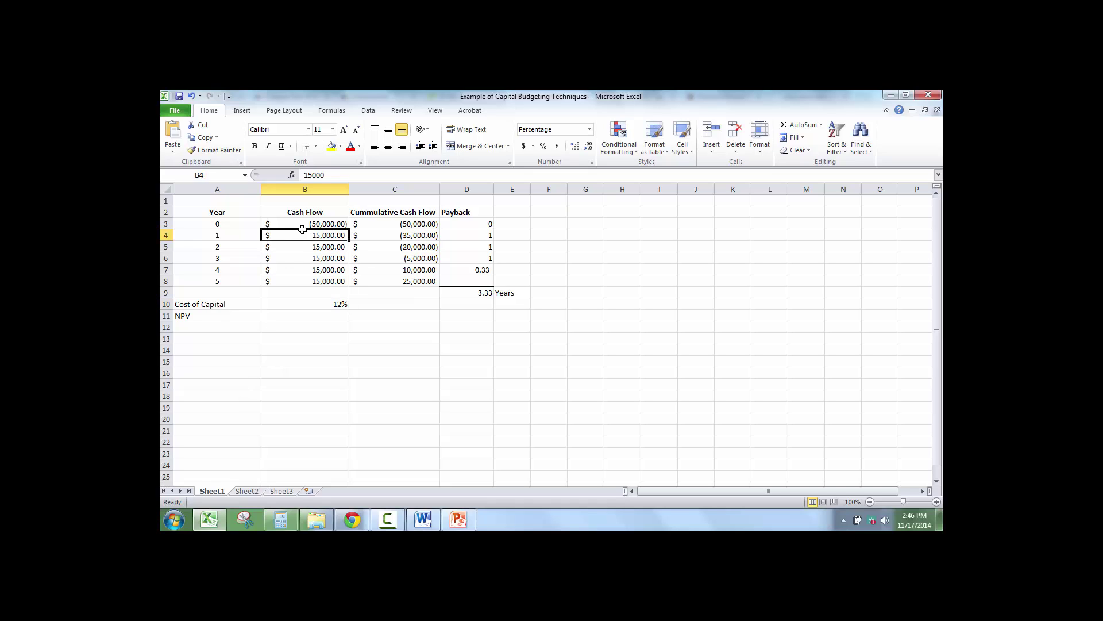
click(299, 243)
click(297, 260)
click(302, 292)
click(373, 225)
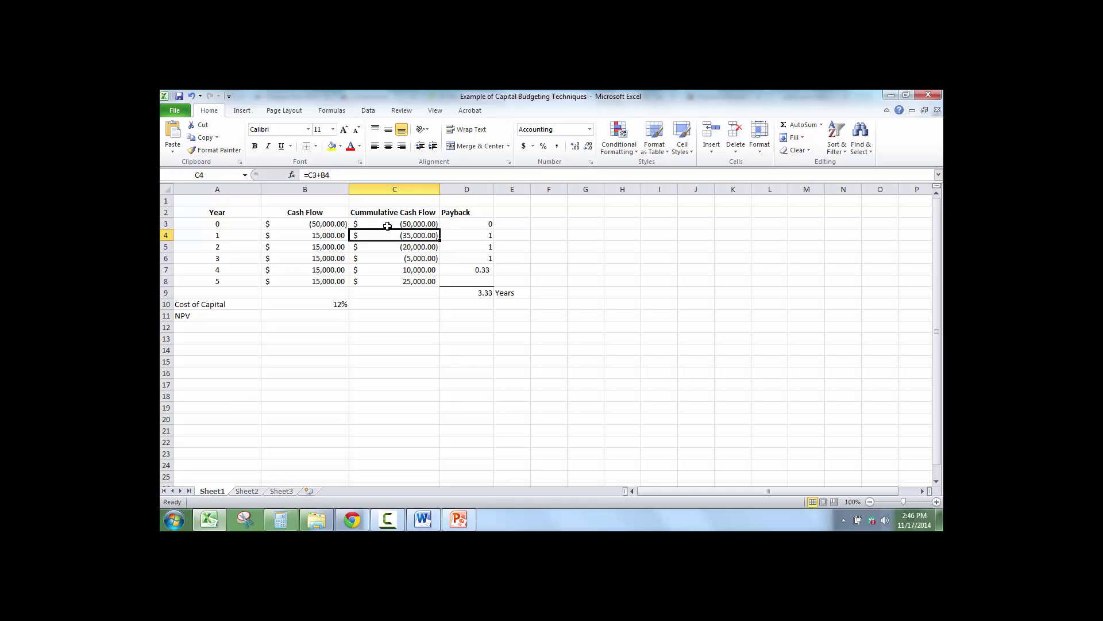
click(323, 317)
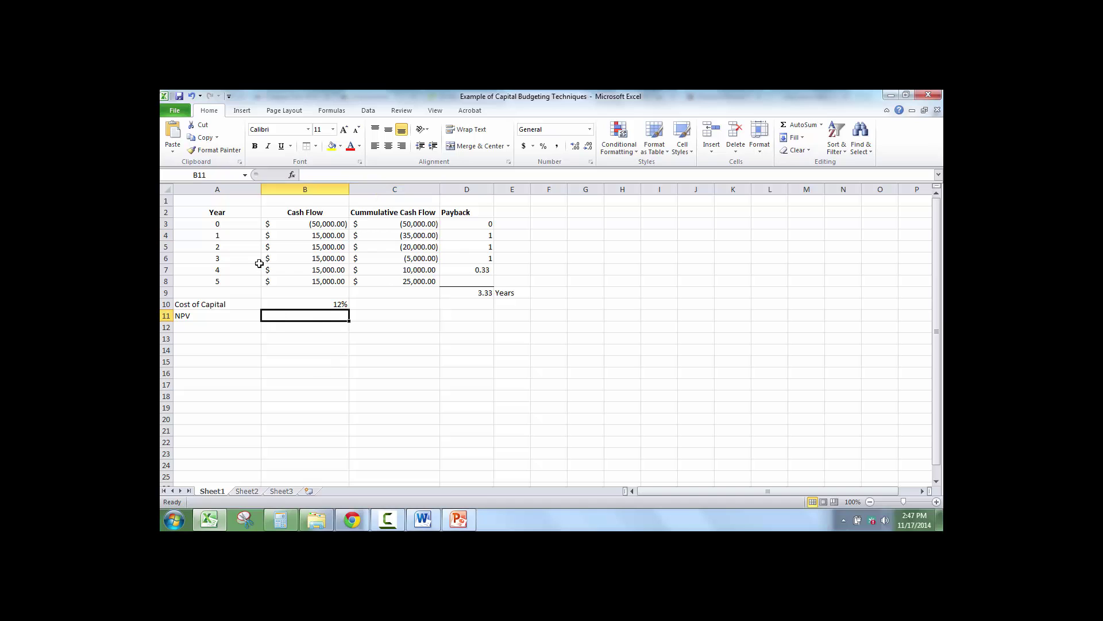
Step: Insert =NPV(B10,B4:B8) in B11 with the 12% rate and year 1–5 cash flows
click(292, 175)
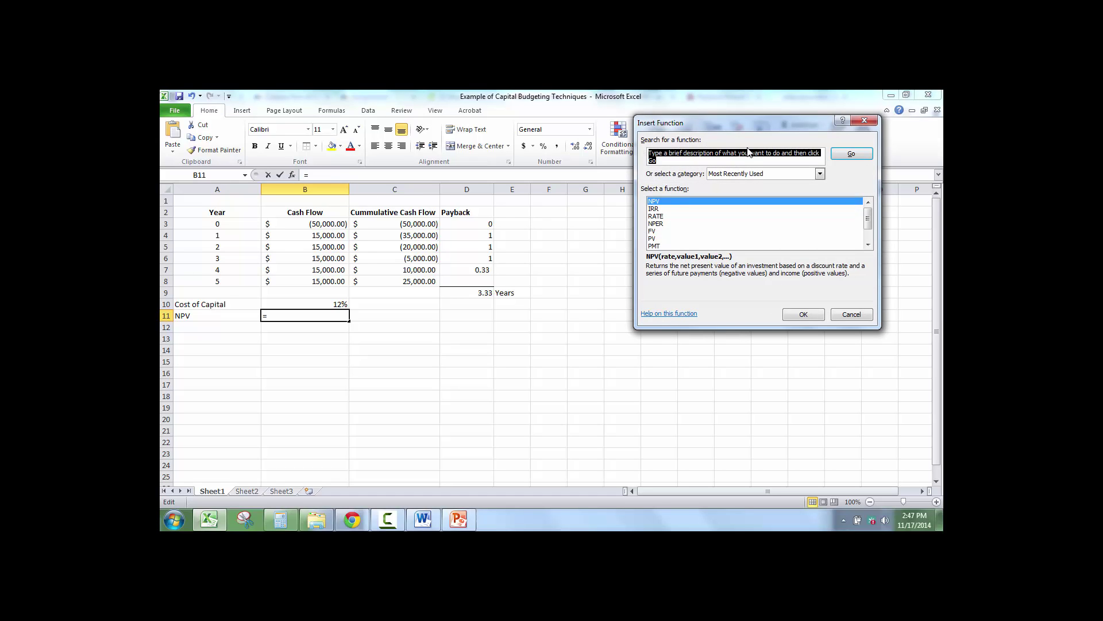
text(NPV)
click(851, 153)
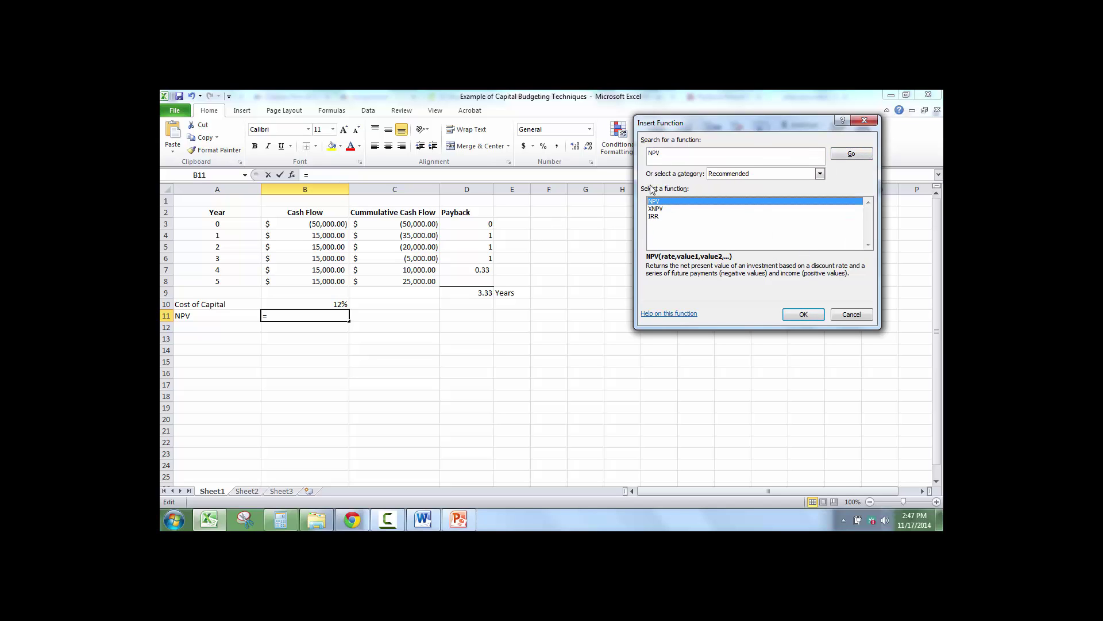
click(816, 317)
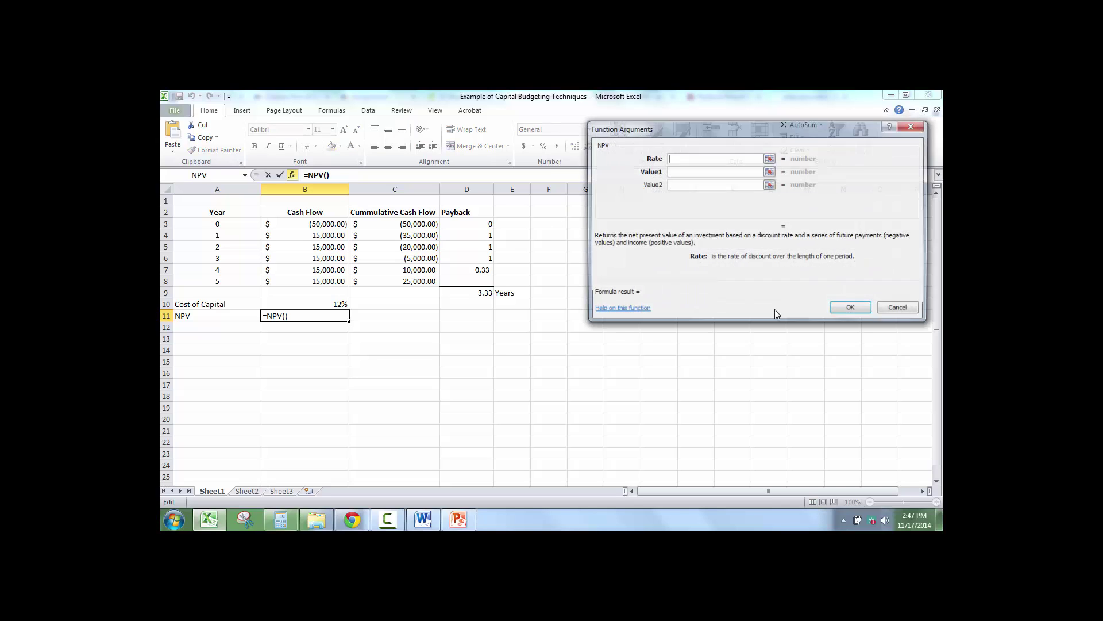
click(306, 308)
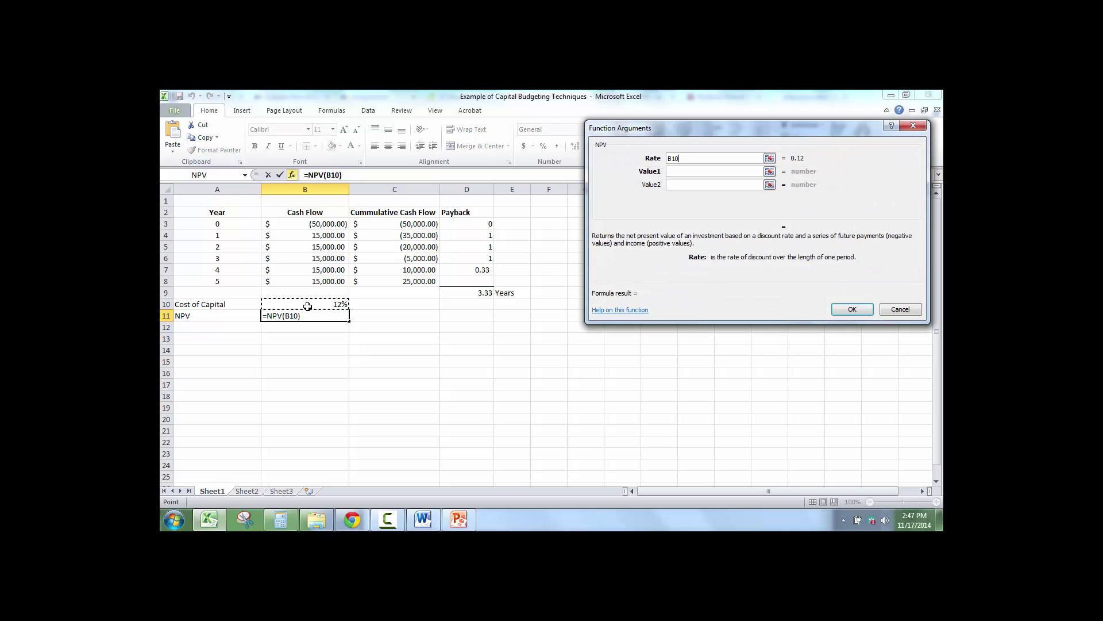
click(683, 172)
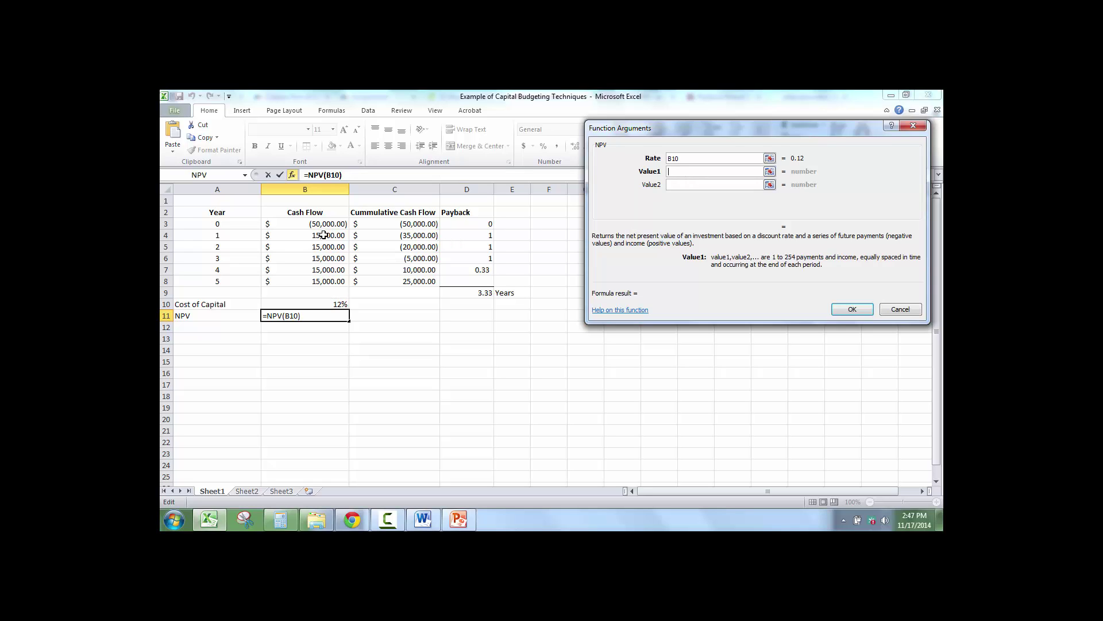
drag(324, 235, 324, 283)
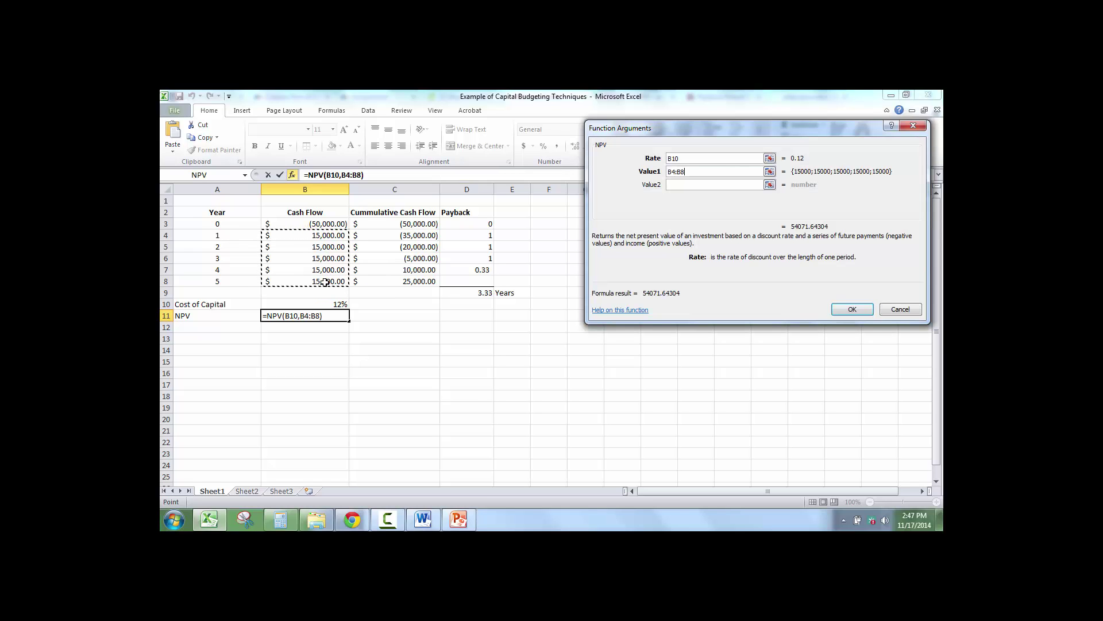
click(850, 310)
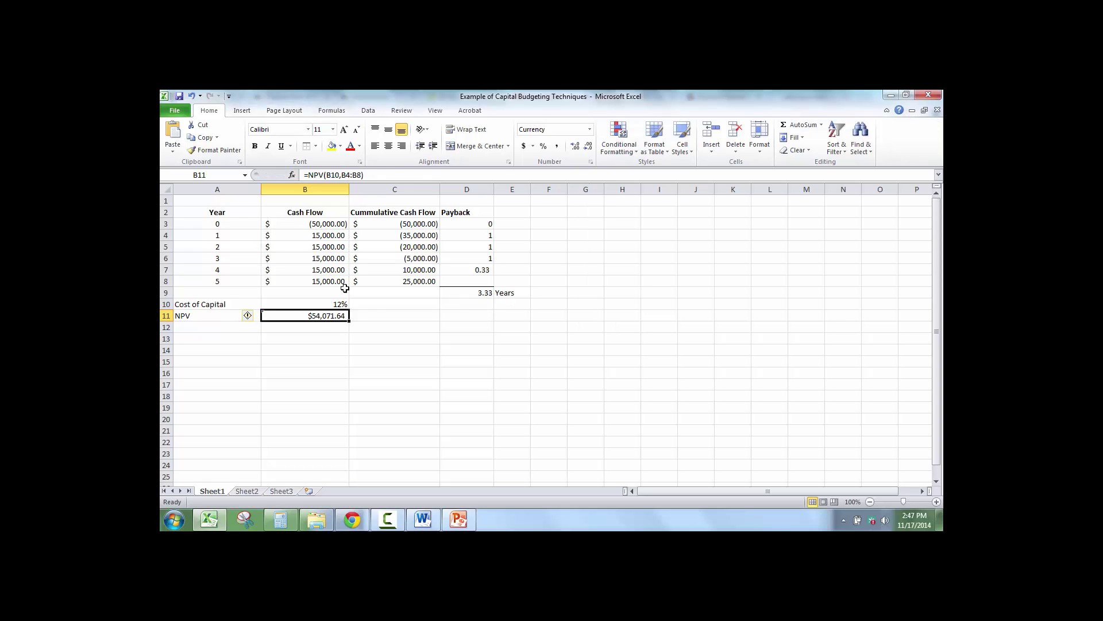
Step: Append +B3 so the formula reads =NPV(B10,B4:B8)+B3, giving $4,071.64
click(417, 171)
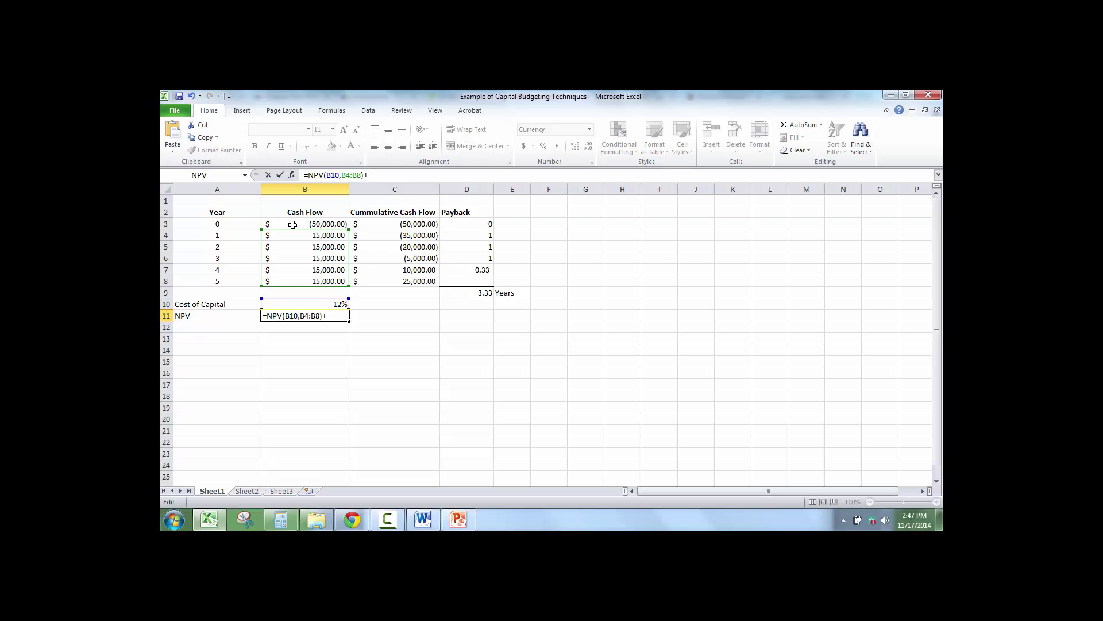
click(292, 225)
key(Return)
Step: Review the NPV label, cash flows and corrected formula, then select A12
click(226, 328)
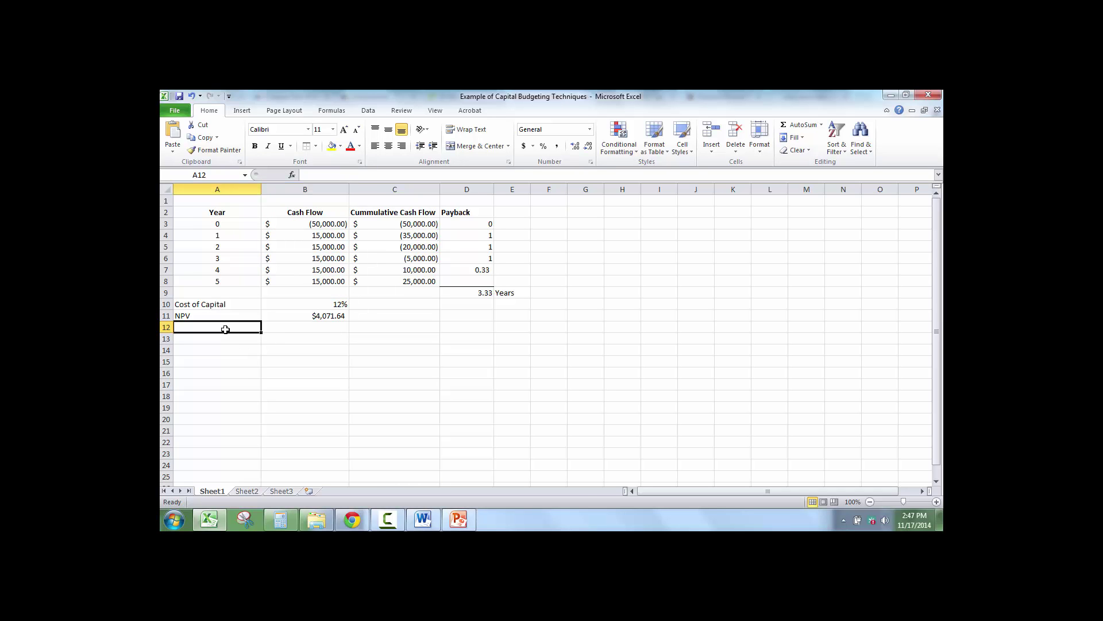
click(217, 345)
click(214, 316)
click(303, 270)
click(298, 316)
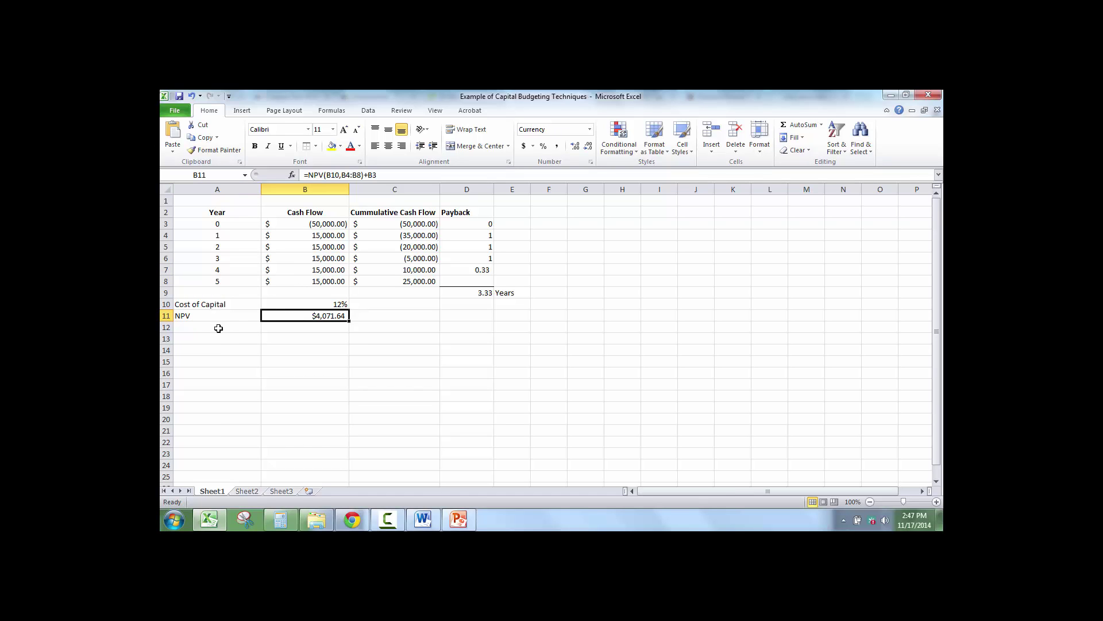
click(218, 328)
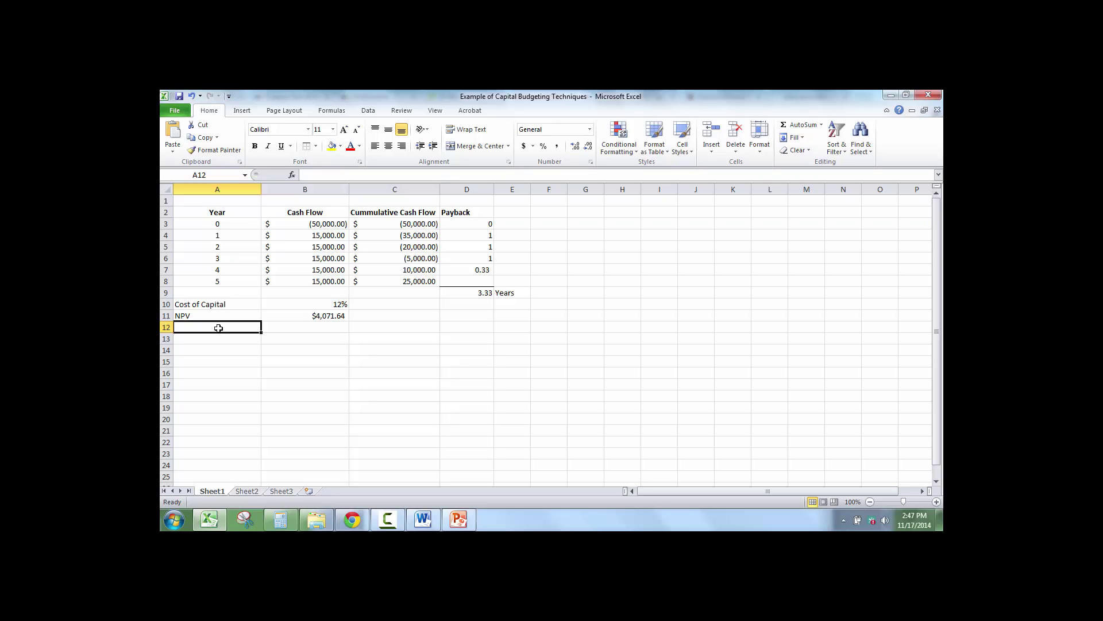
Step: Type 'Any number more than 0 brings value to firm' in A12 and widen column A
text(Any ot)
key(BackSpace)
key(BackSpace)
key(BackSpace)
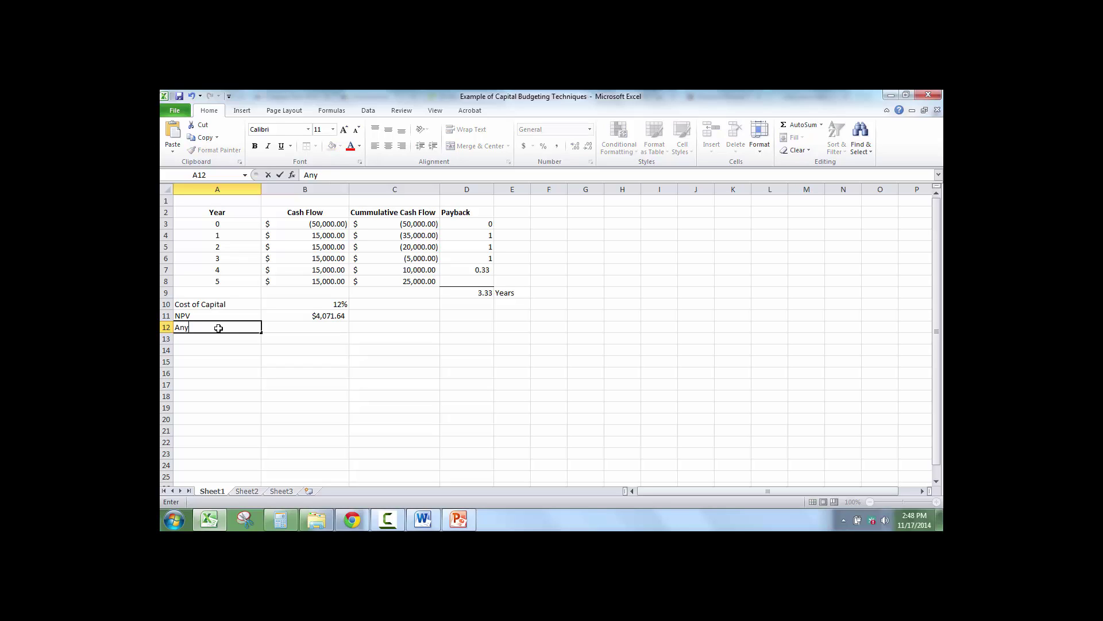
text(number more than 0 brings)
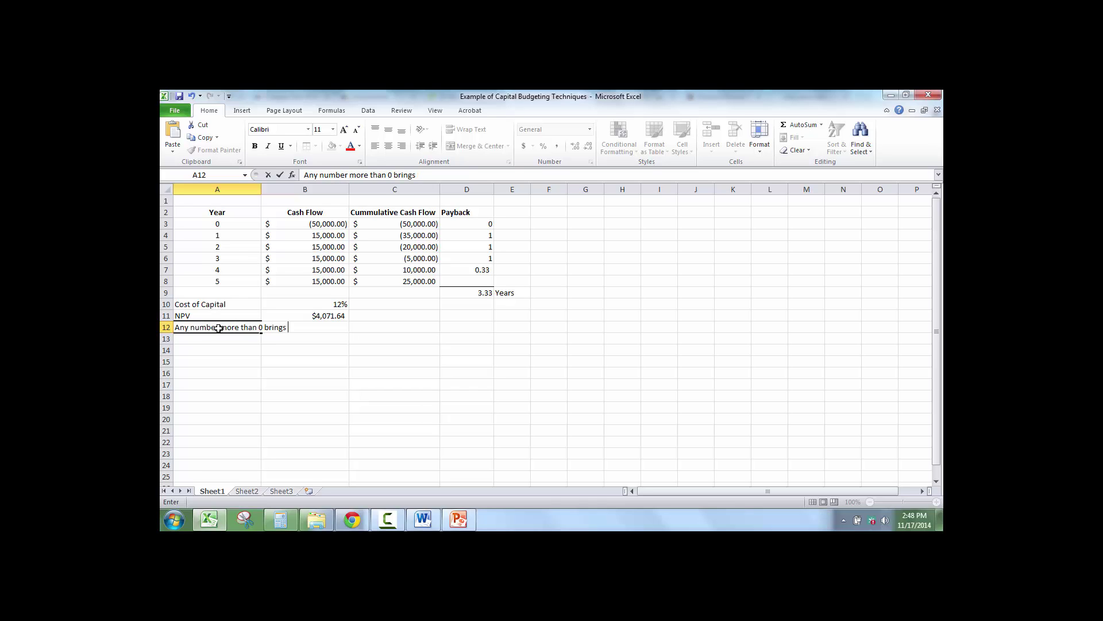
text( value to firm)
key(Return)
click(230, 323)
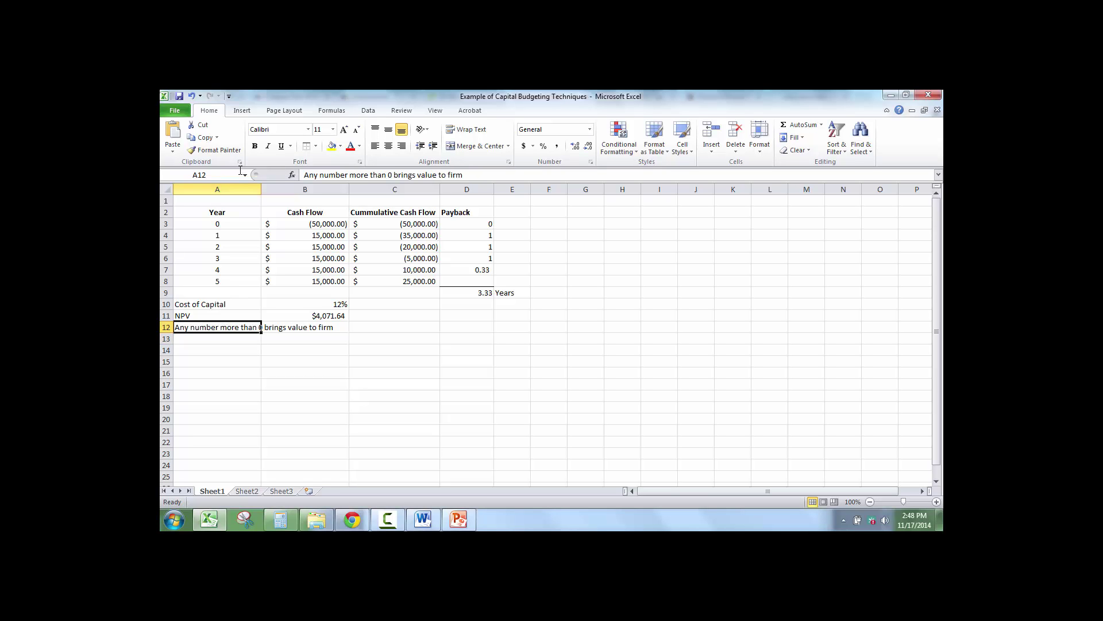
drag(261, 189, 315, 189)
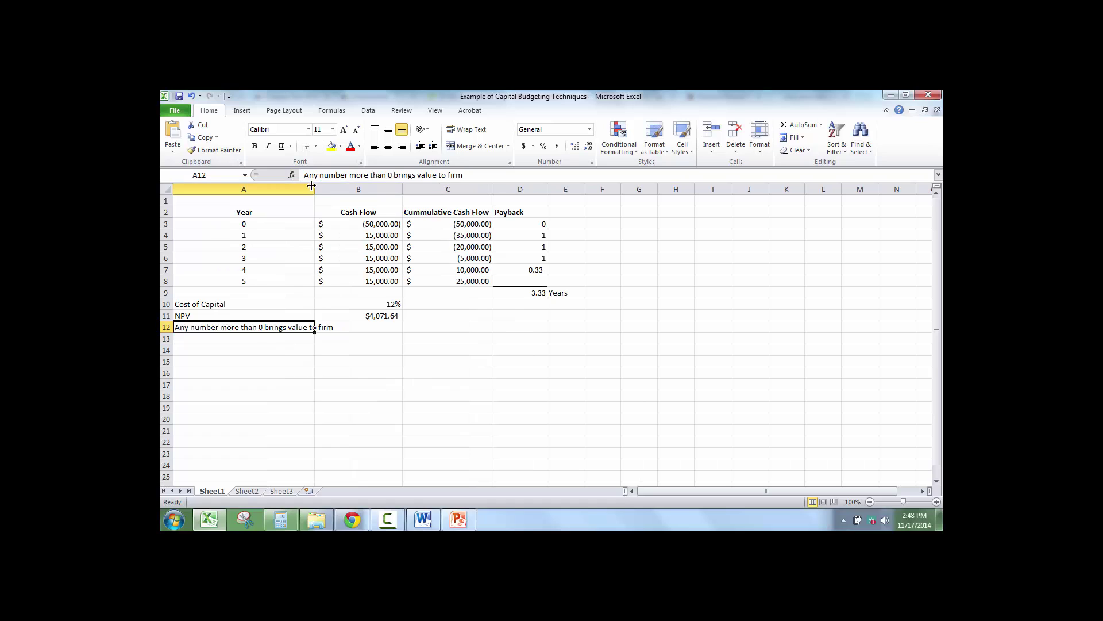
click(270, 338)
click(256, 350)
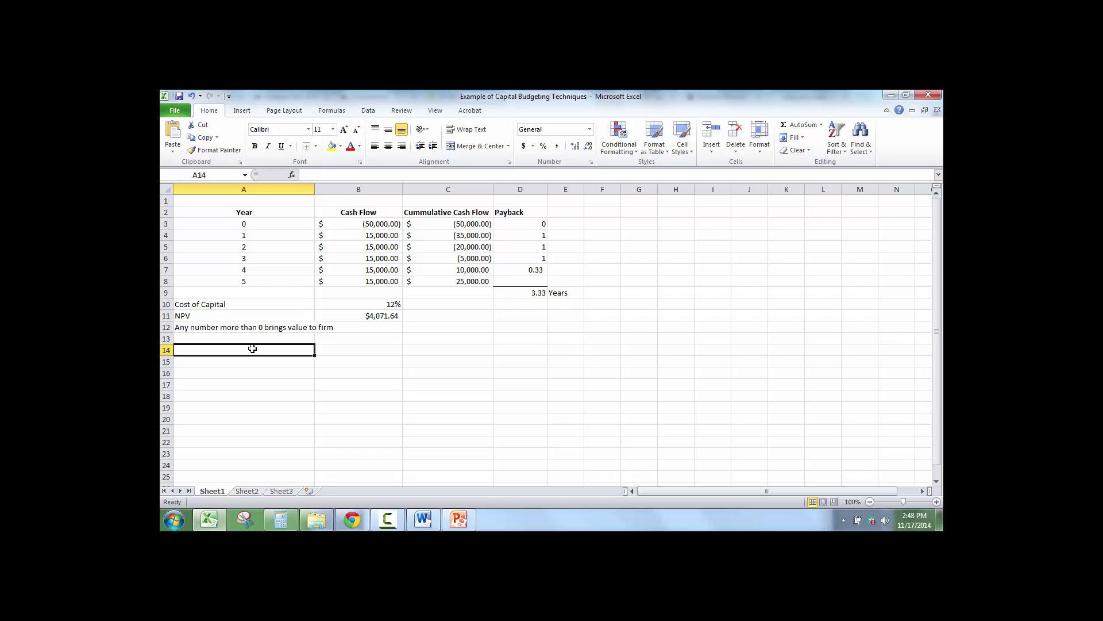
Step: Label A14 'IRR' and search the function list for IRR
text(IRR)
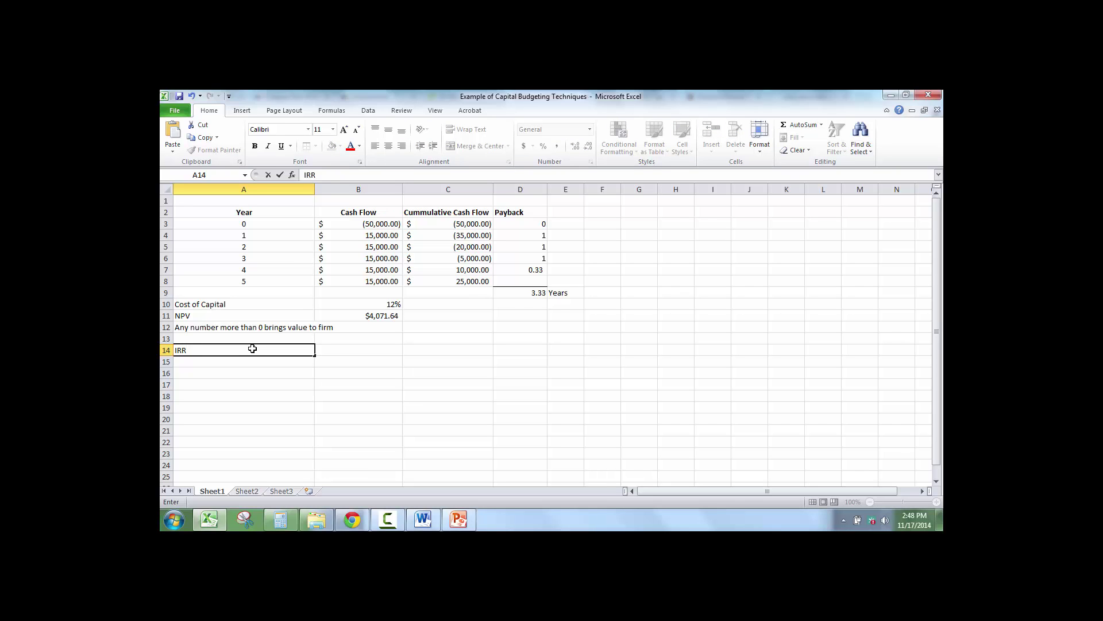
key(Tab)
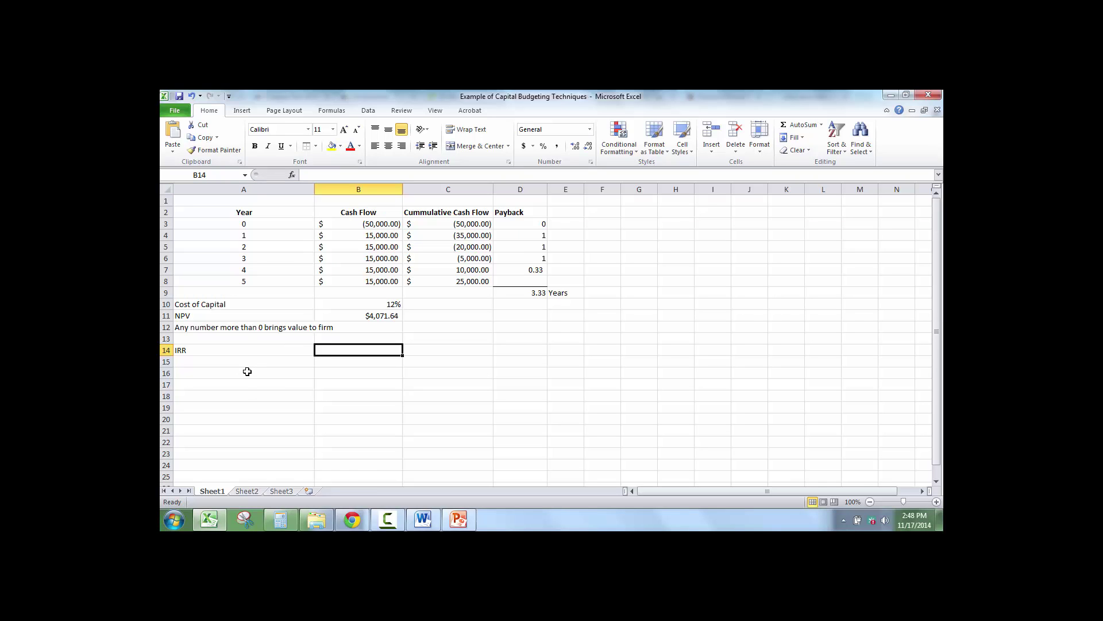
click(293, 176)
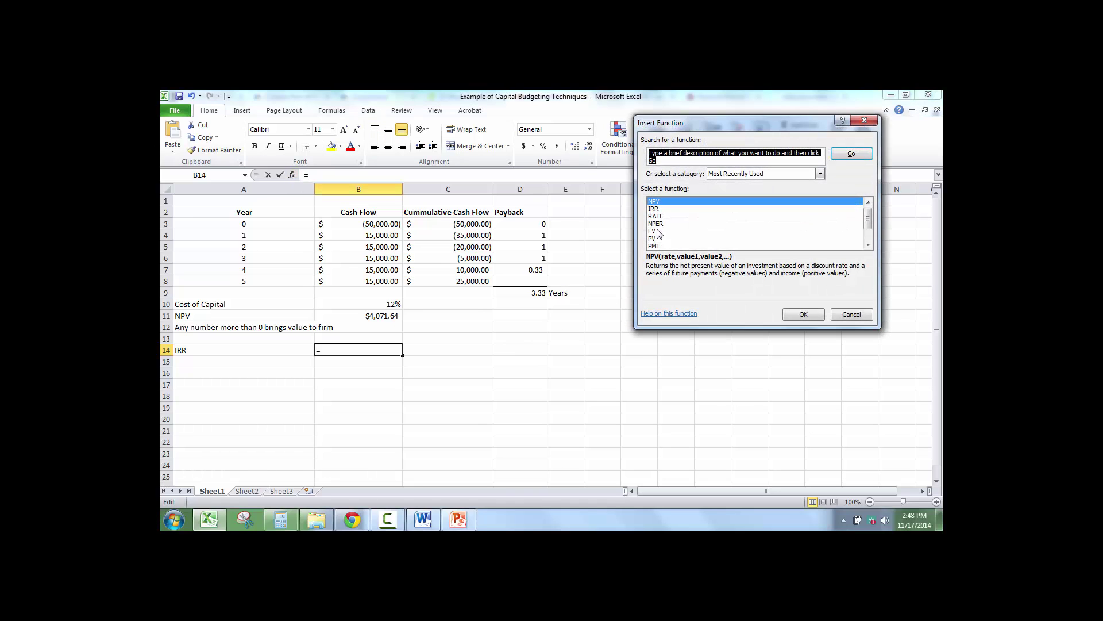
click(682, 154)
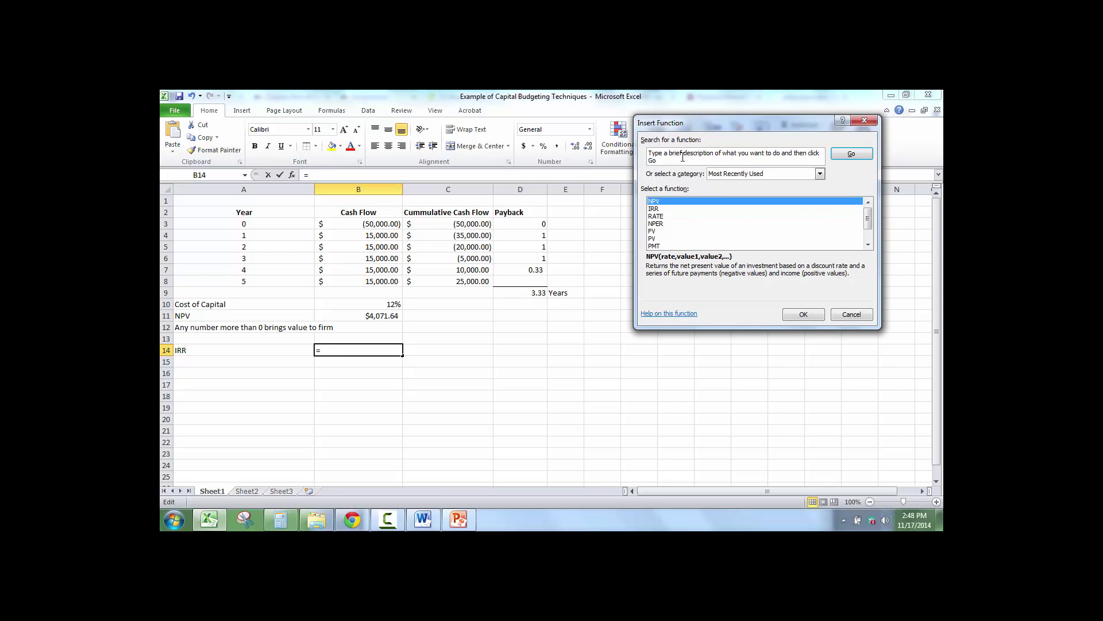
text(IRR)
key(ctrl+a)
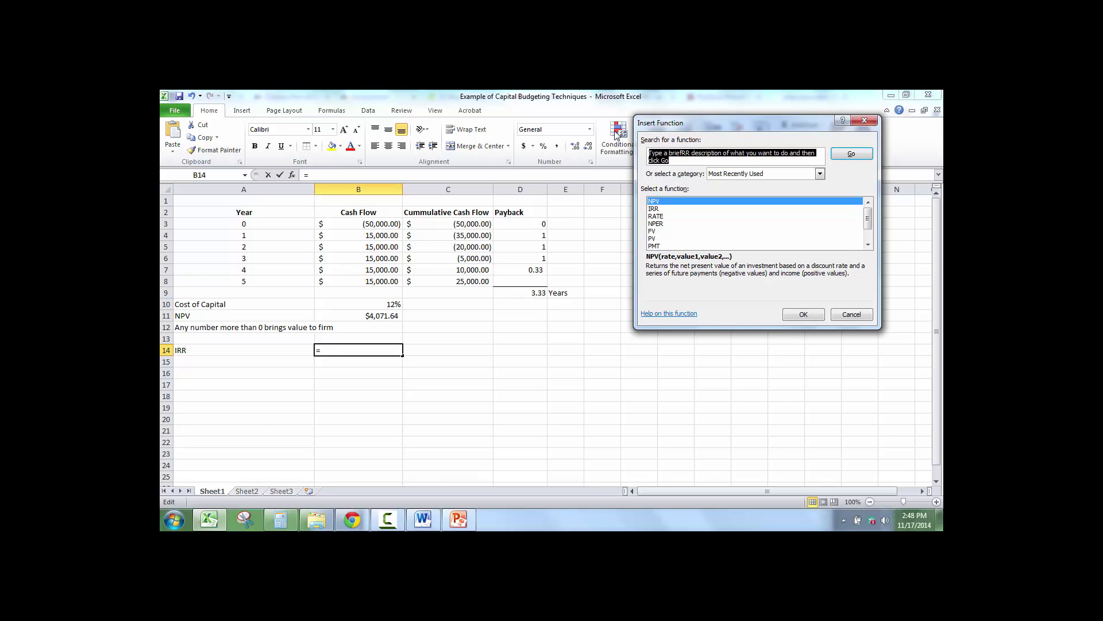
text(IRR)
click(851, 154)
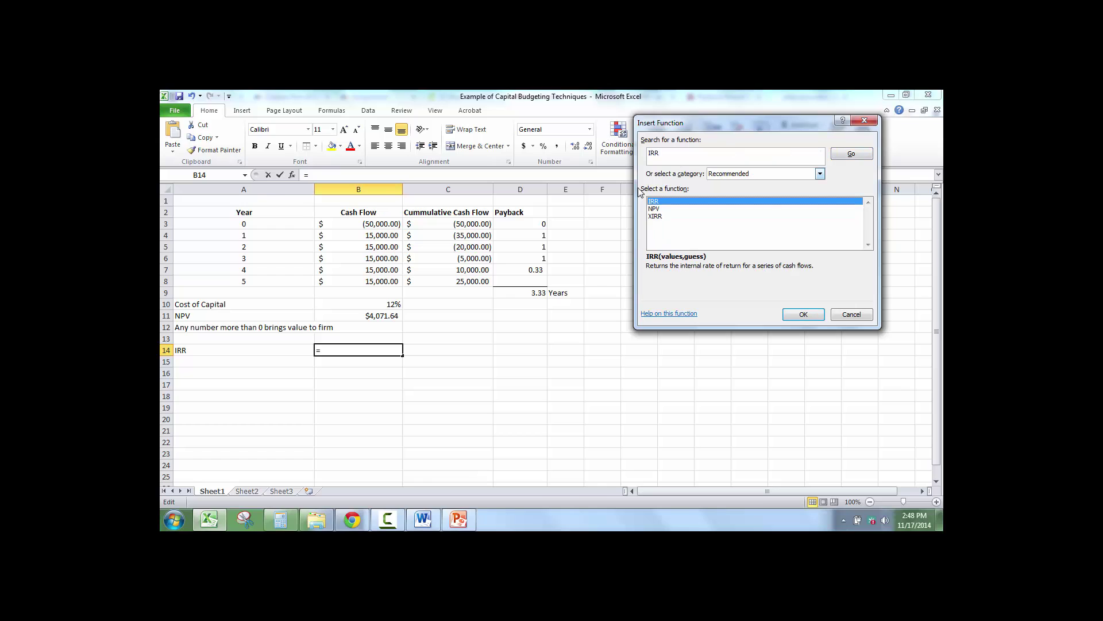
Step: Set the IRR values to B3:B8 so B14 shows 15%
click(804, 314)
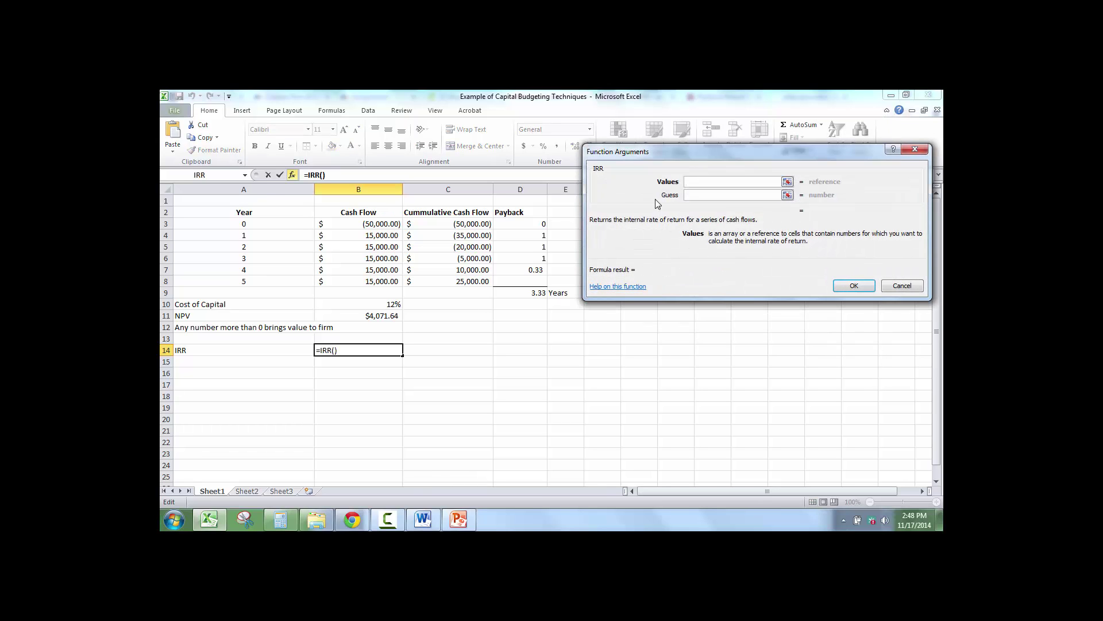
drag(384, 224, 383, 281)
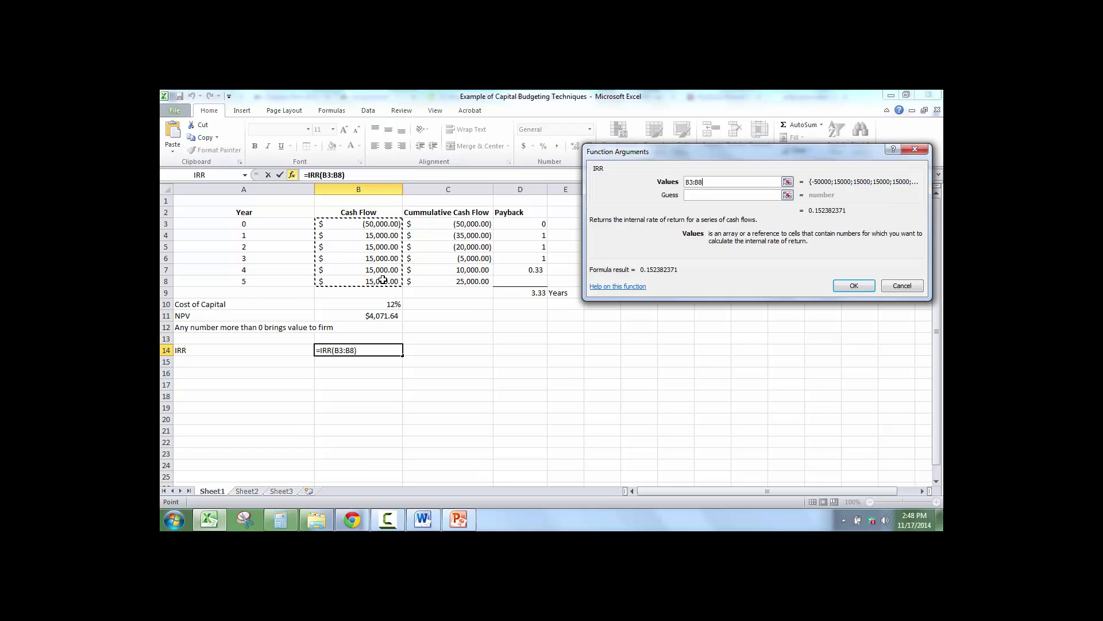
click(855, 286)
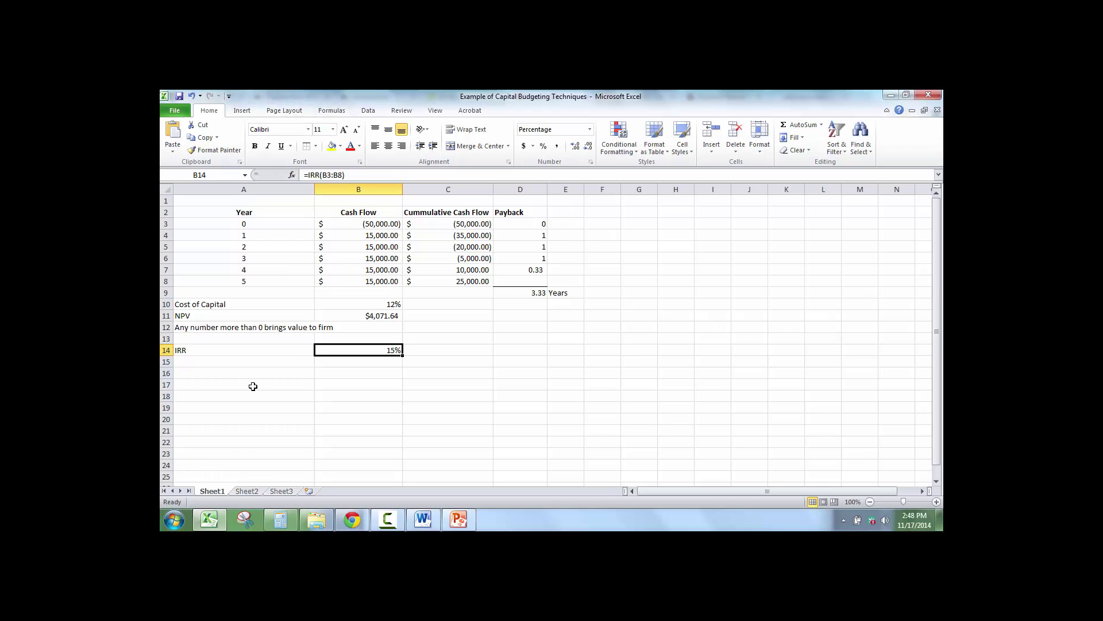
click(247, 363)
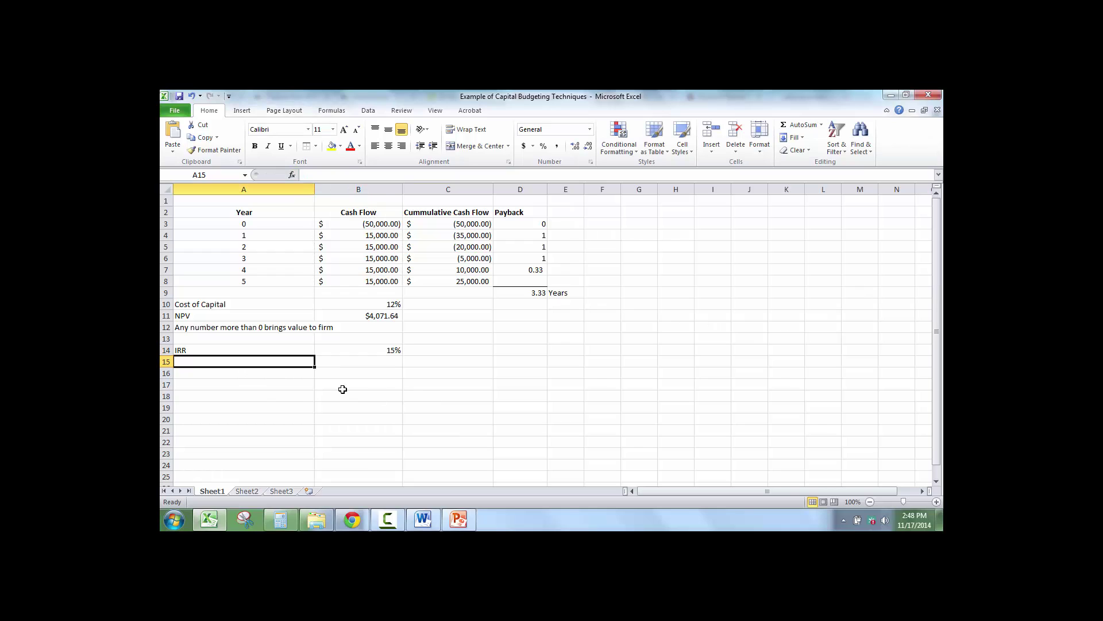
Step: Type 'If IRR is more than cost of capital should be a good investment' in A15
text(If IR)
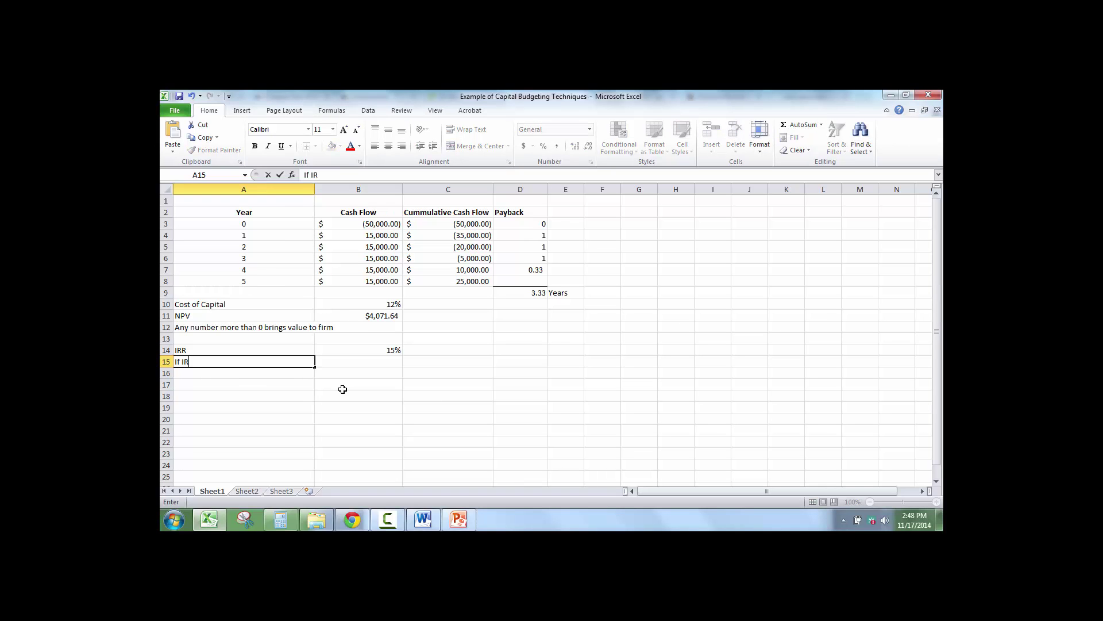
text(R is more than cost of capital )
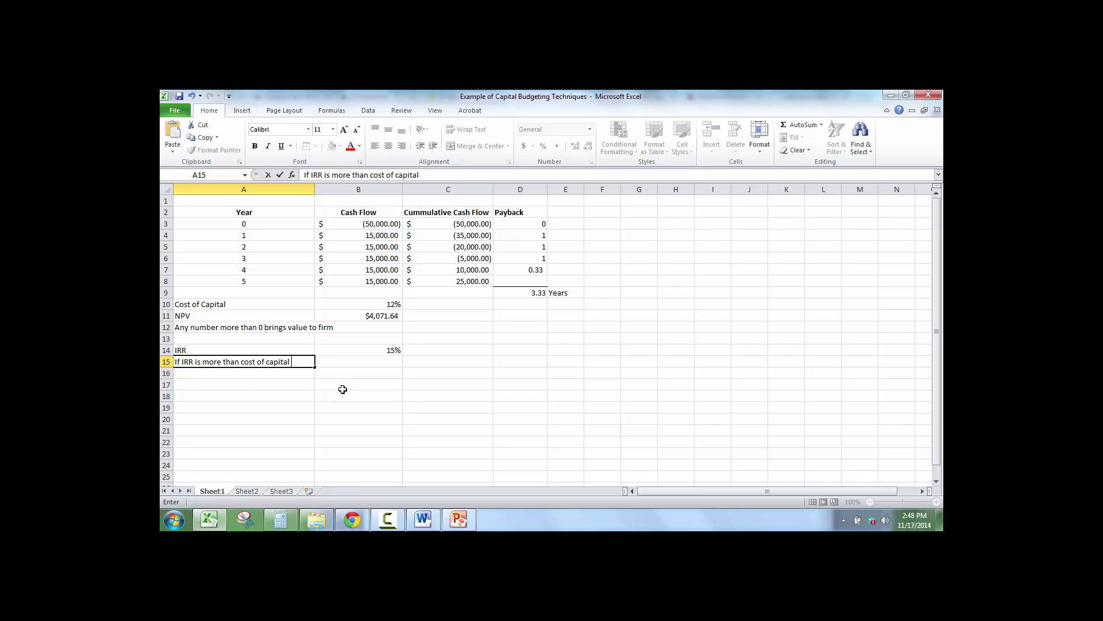
text(shou)
text(ld)
text( be a foo)
key(BackSpace)
key(BackSpace)
key(BackSpace)
key(BackSpace)
text(good investment)
key(Return)
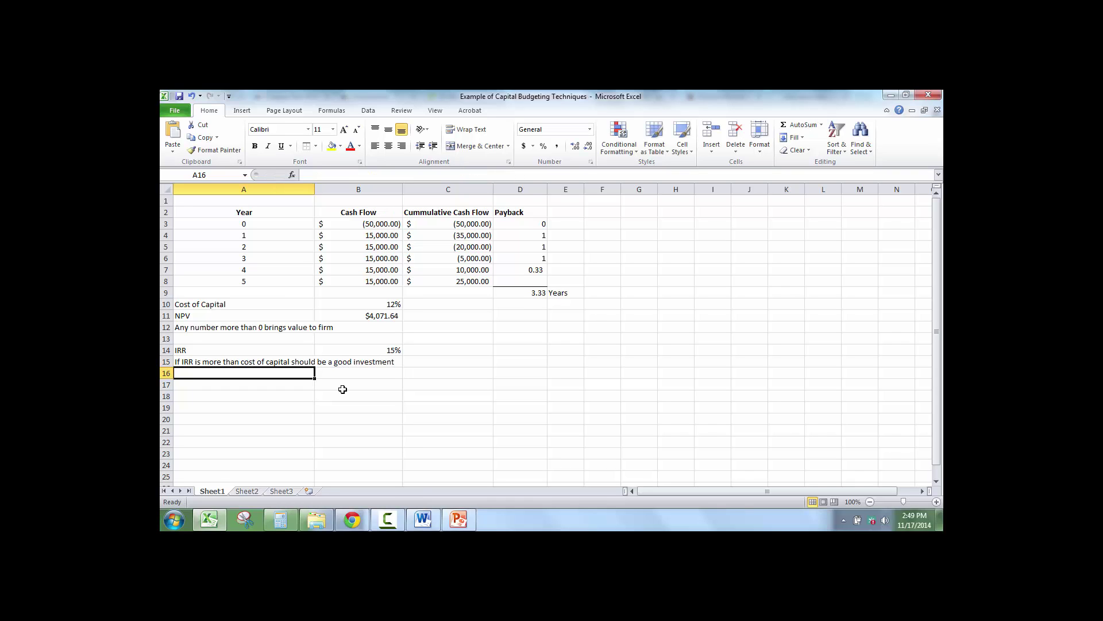
Step: Widen column A further so the IRR note fits
drag(314, 189, 409, 205)
click(424, 372)
click(339, 395)
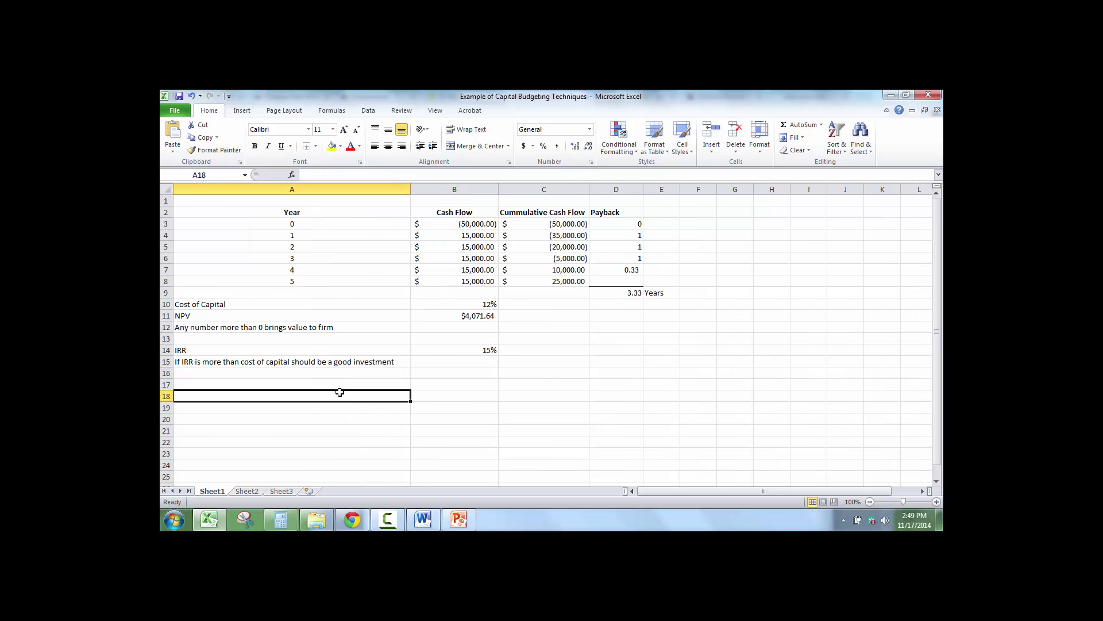
Step: Make the IRR label in A14 and the NPV label in A11 bold
click(257, 350)
click(255, 145)
click(214, 314)
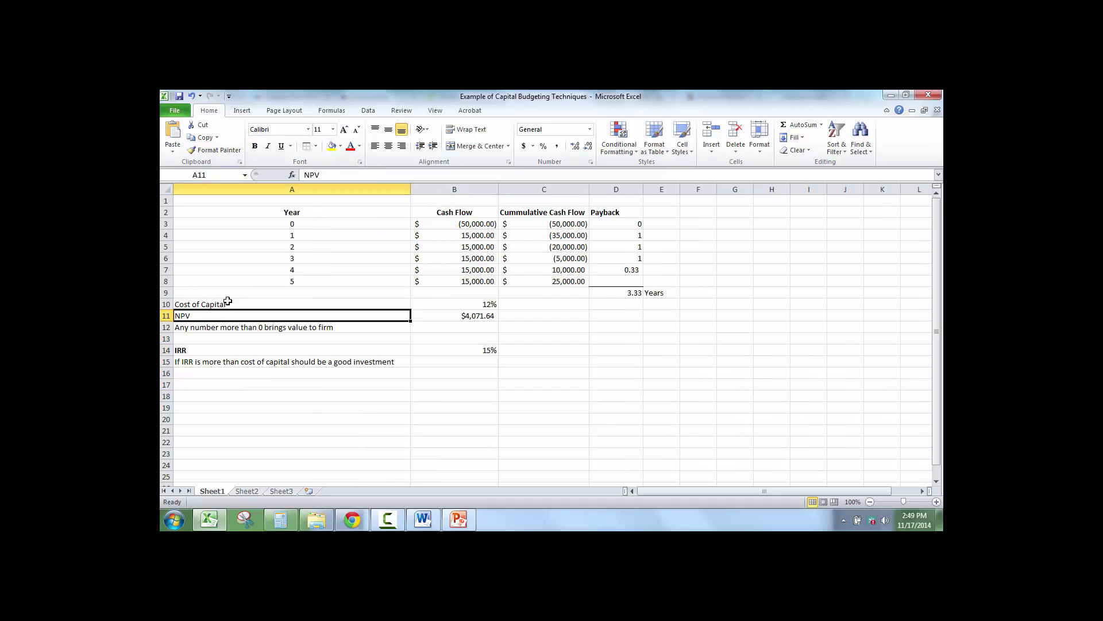
click(255, 146)
click(247, 386)
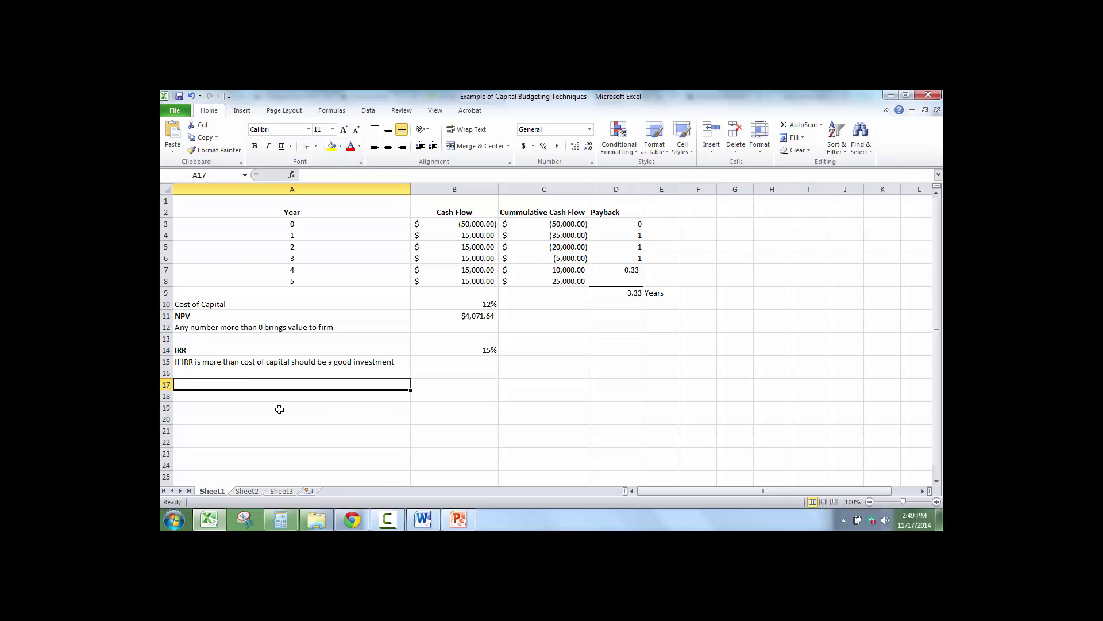
Step: Enter the 'Profitability Index' heading in A17
text({)
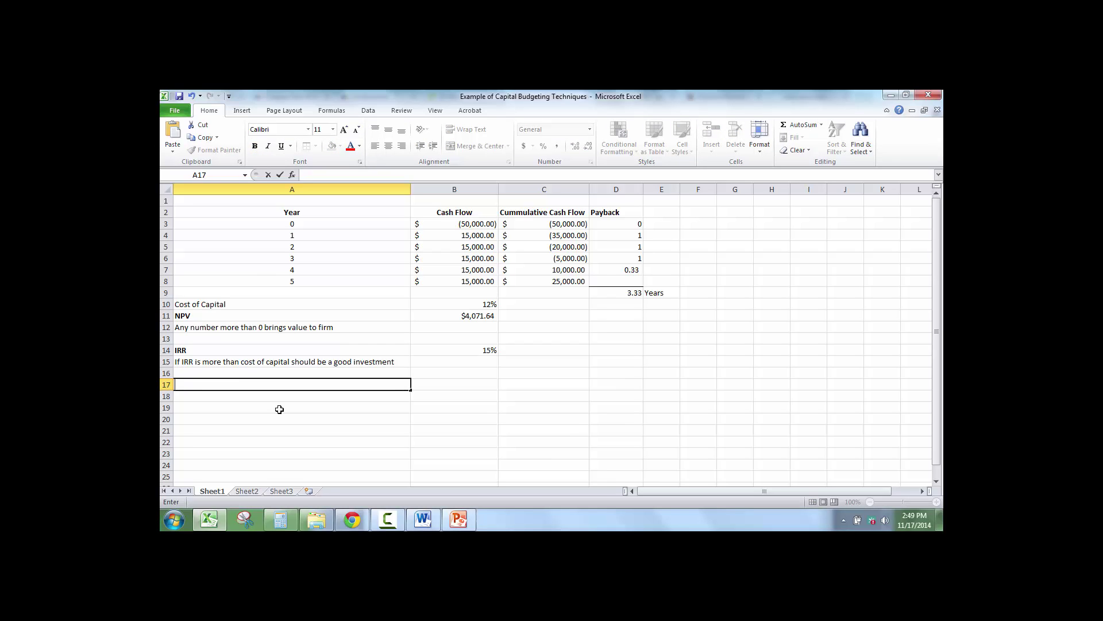
text(Pro)
key(BackSpace)
key(BackSpace)
key(BackSpace)
key(BackSpace)
key(BackSpace)
key(BackSpace)
key(BackSpace)
key(BackSpace)
key(BackSpace)
text(ability Inde)
key(Tab)
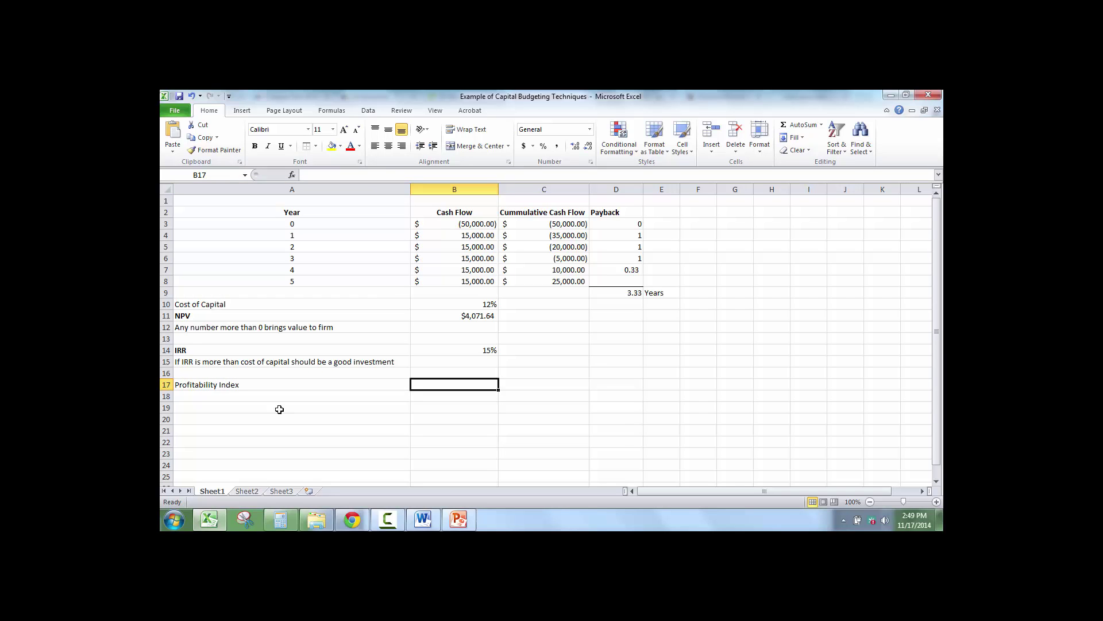
key(Return)
Step: Add the labels 'NPV of inflows' in A18 and 'Divided by NPV of outflows' in A19
text(NPV)
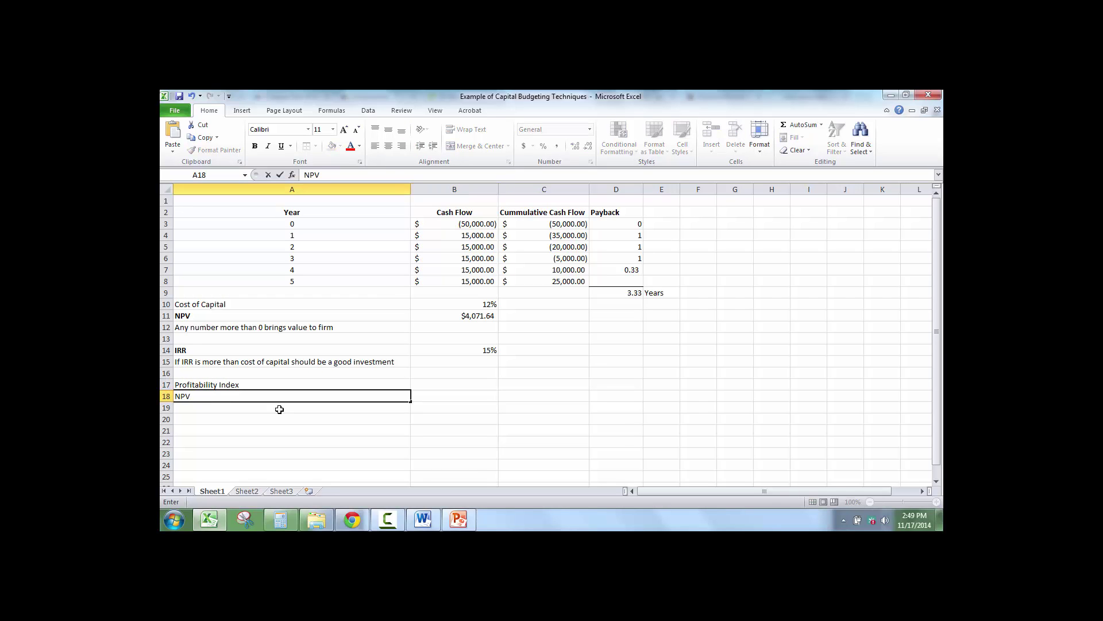
text( of inflows)
key(Return)
text(Divdebd)
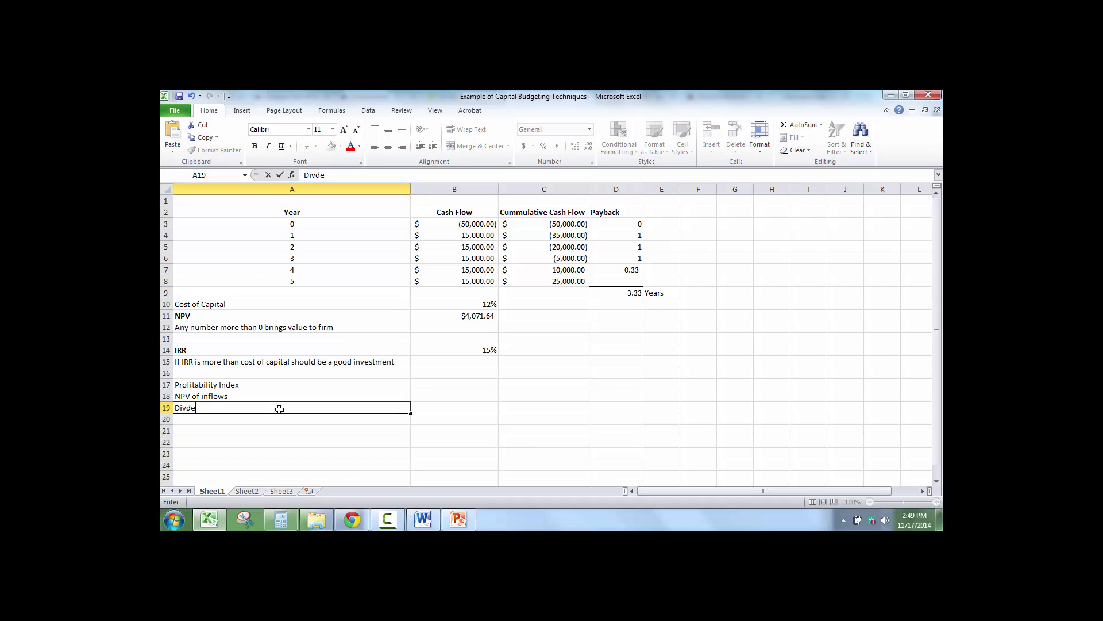
key(BackSpace)
key(BackSpace)
key(BackSpace)
text(ided bu)
text(NPV of outflo)
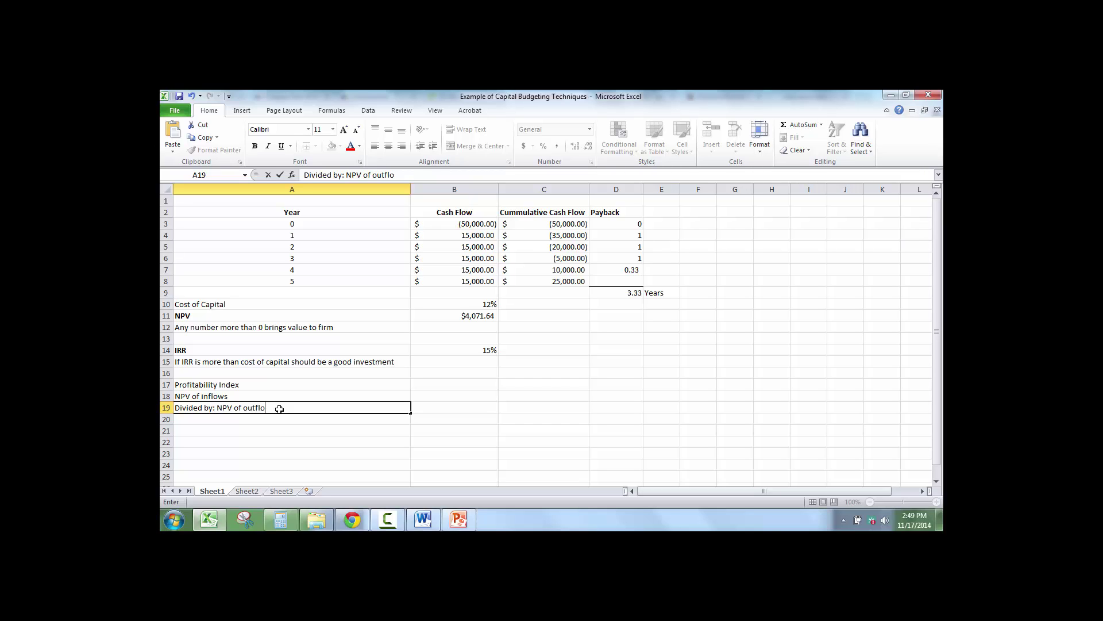
text(ws)
key(Return)
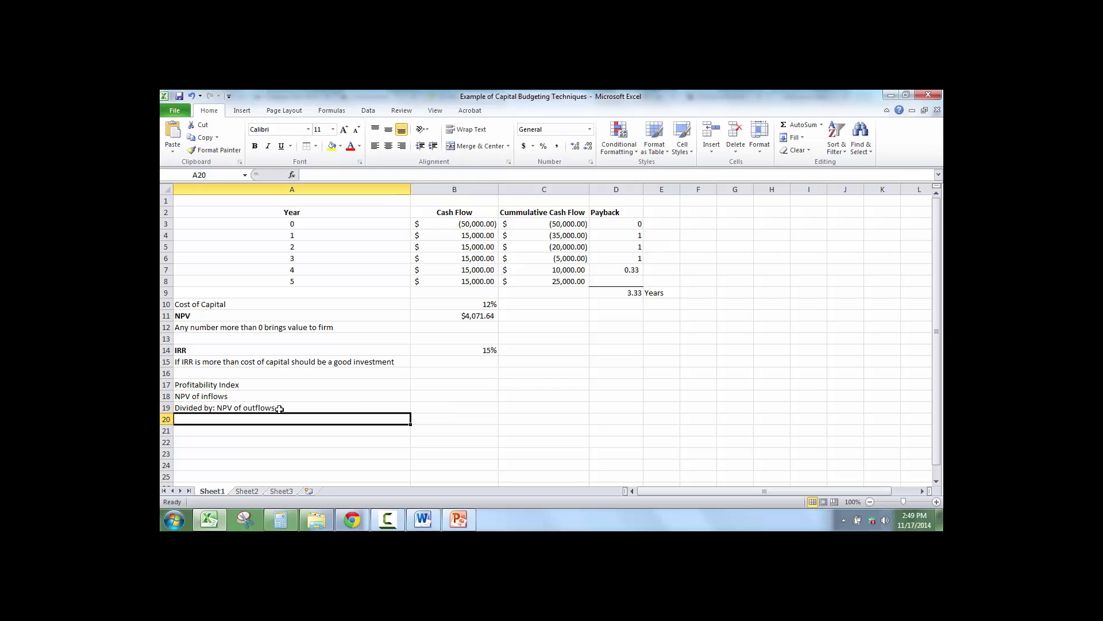
Step: Fix the A19 label typos and write the A20 note: above 1 is good, less means more outflow than inflow
text(Any)
double_click(280, 409)
text(o)
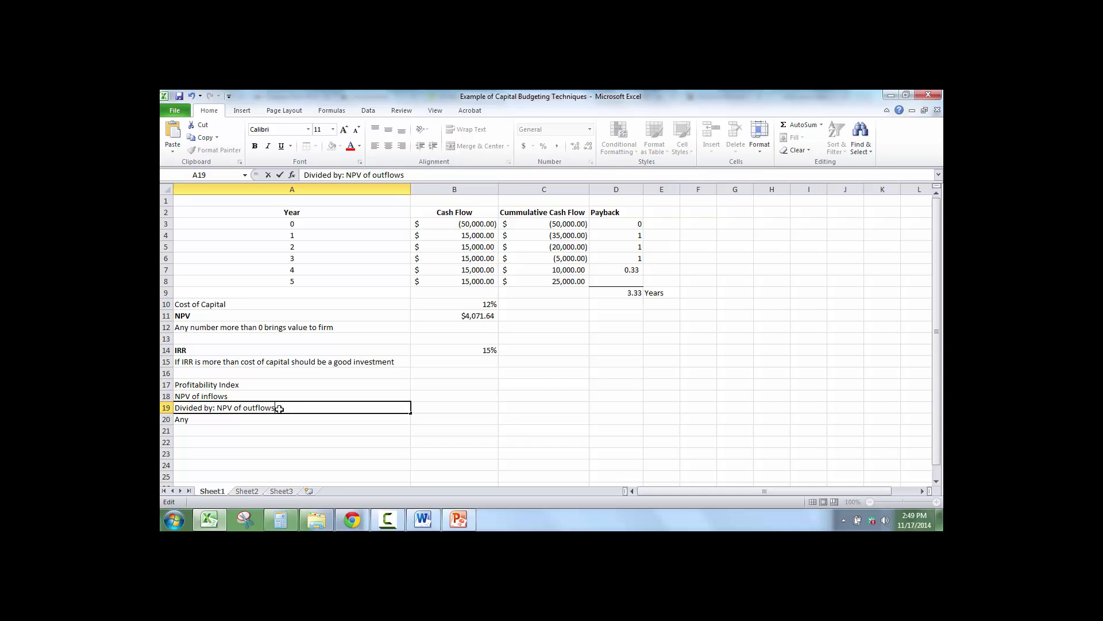
key(Return)
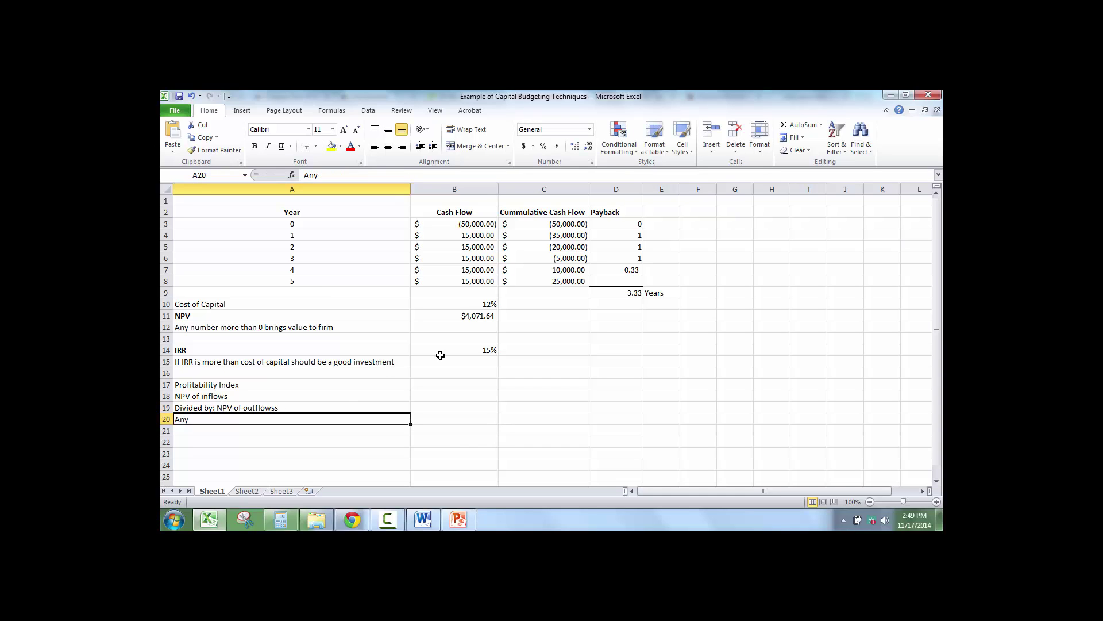
double_click(316, 405)
key(BackSpace)
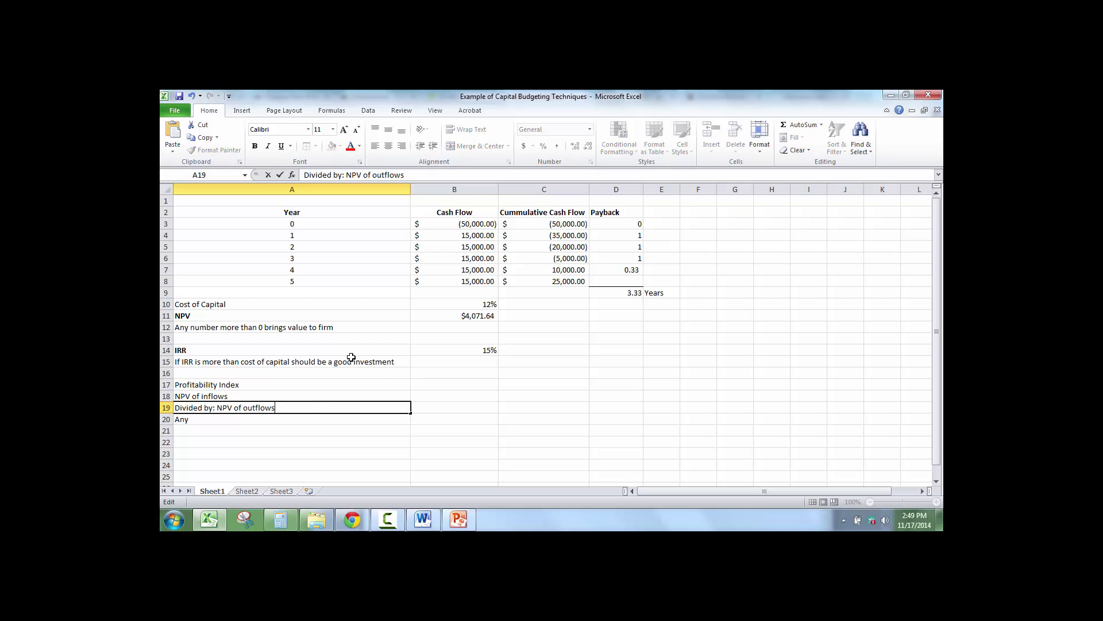
key(Return)
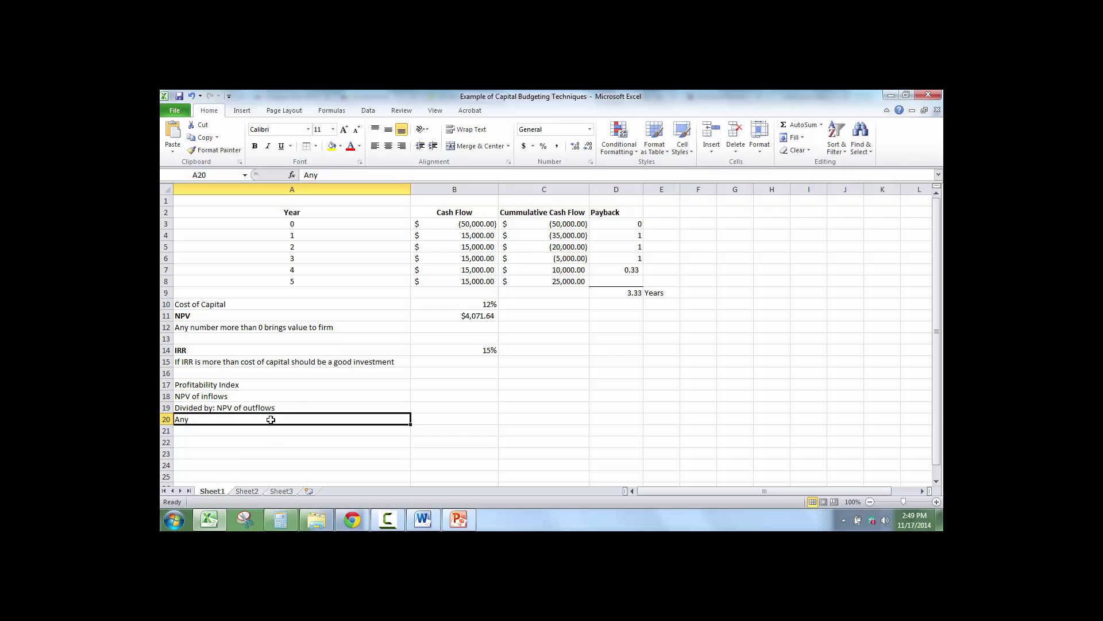
double_click(273, 419)
text(numer )
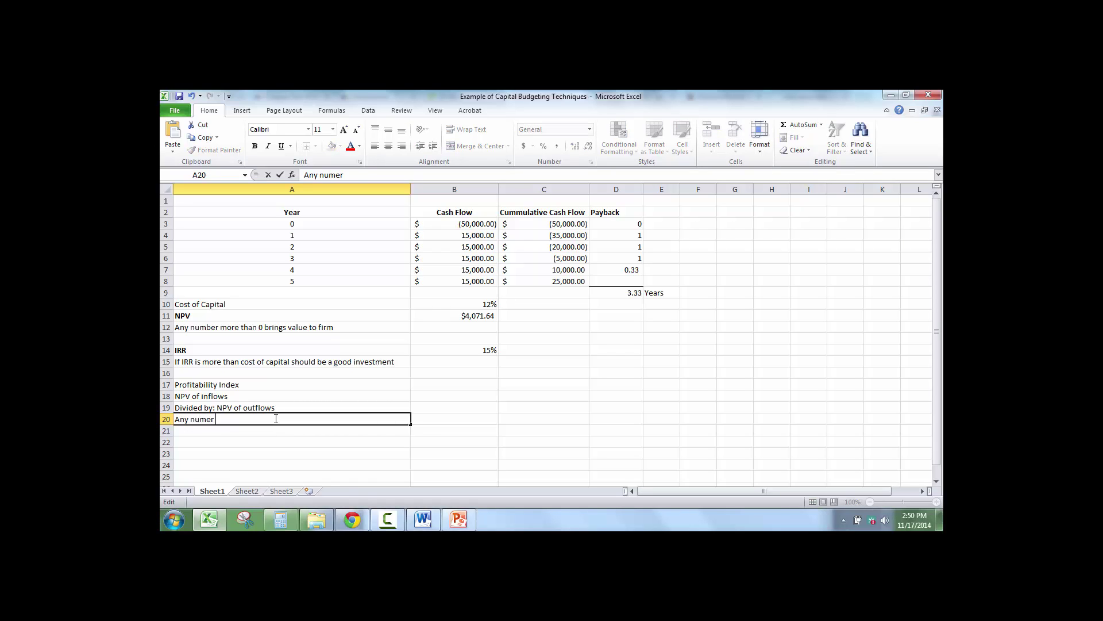
text(greater than 1 is good (l)
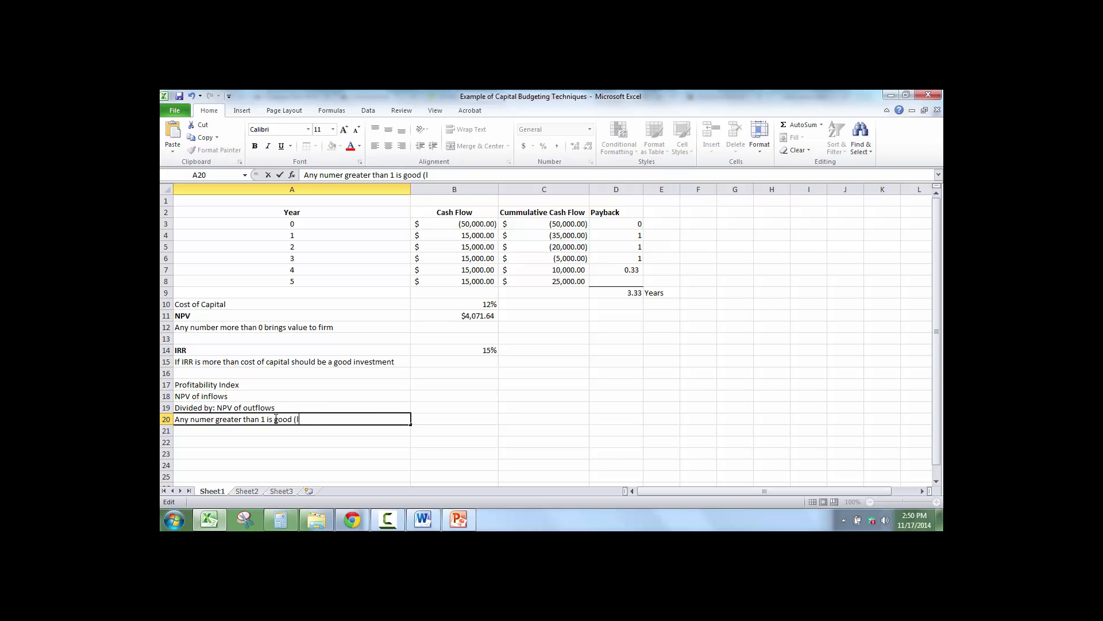
text(ess than measn ns more outf)
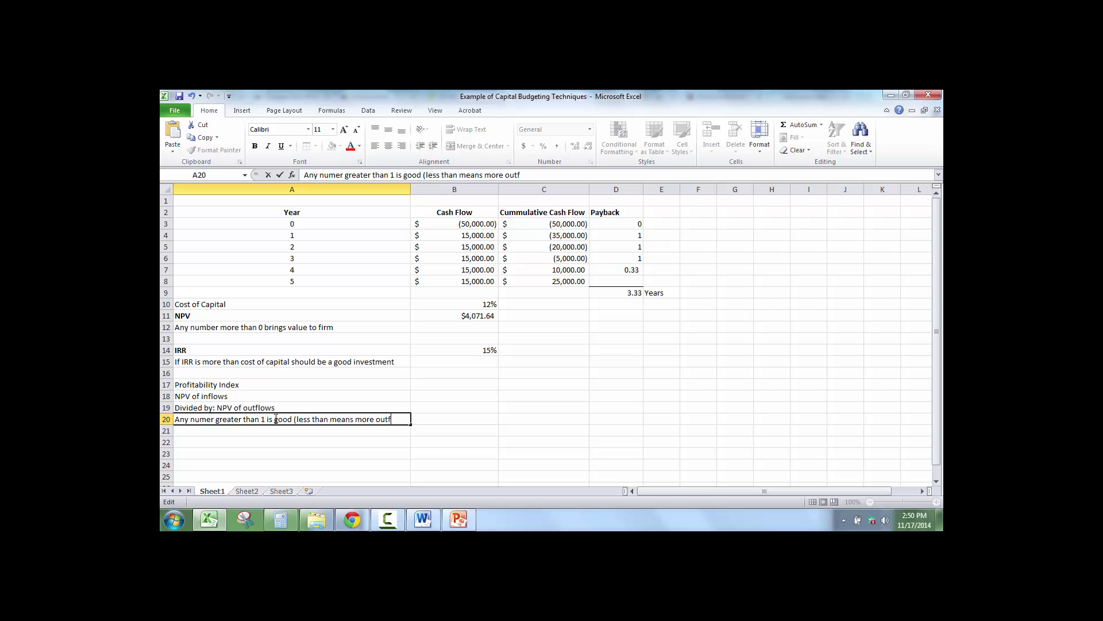
text(low than inflow of cas)
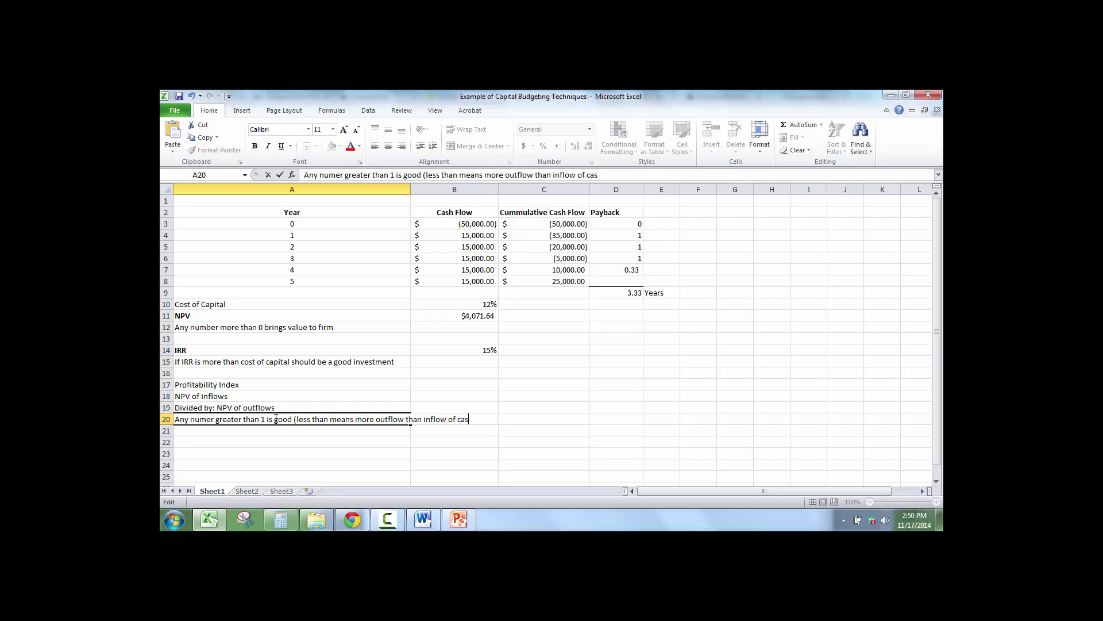
text(h))
Step: Commit the note, widen column A, and bold the Profitability Index heading
key(Tab)
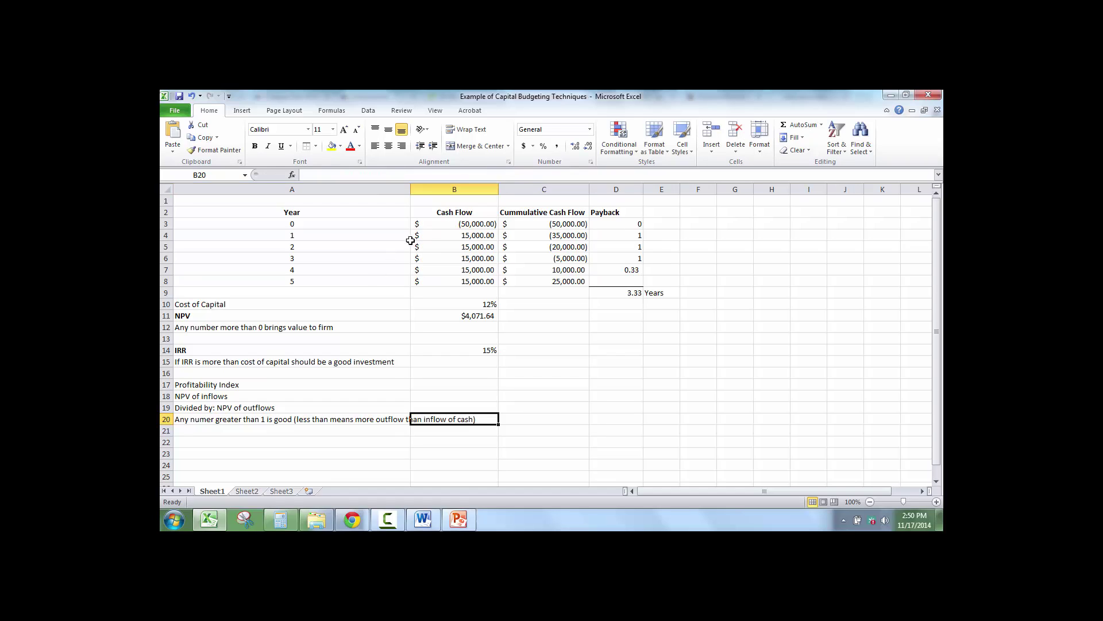
drag(410, 189, 487, 189)
click(500, 425)
click(508, 387)
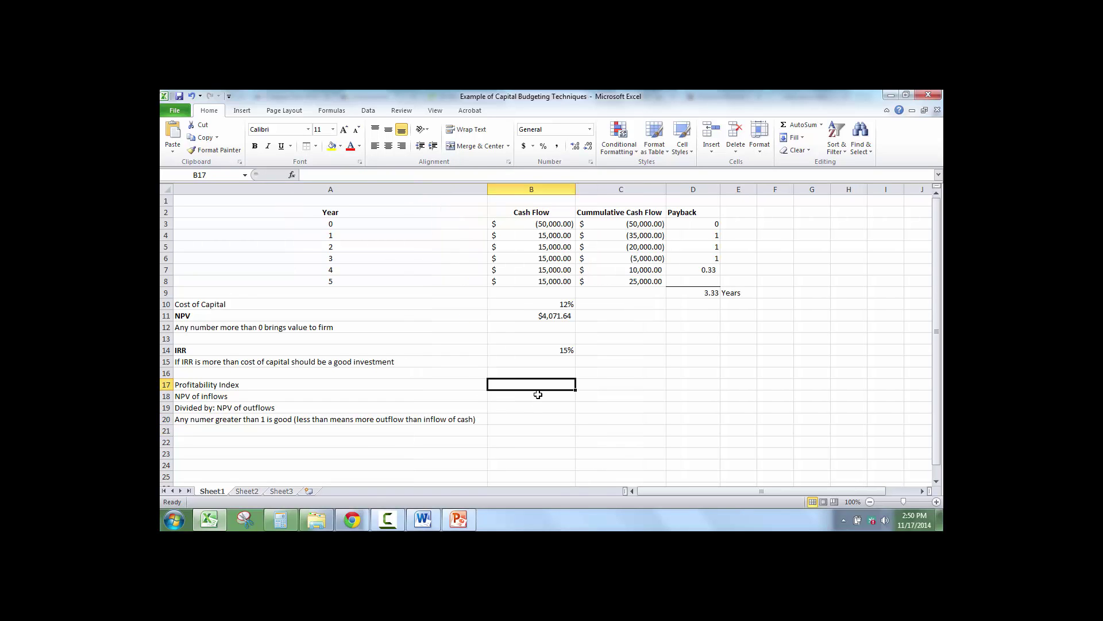
click(254, 383)
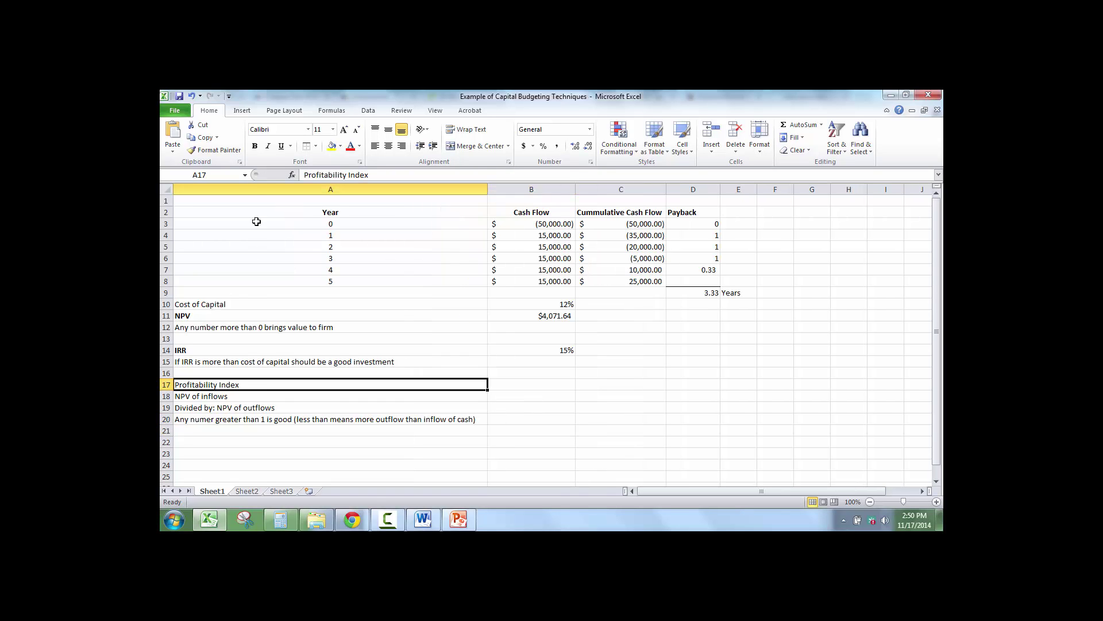
click(255, 146)
Step: Insert a row above the note and label A20 'PI'
right_click(170, 419)
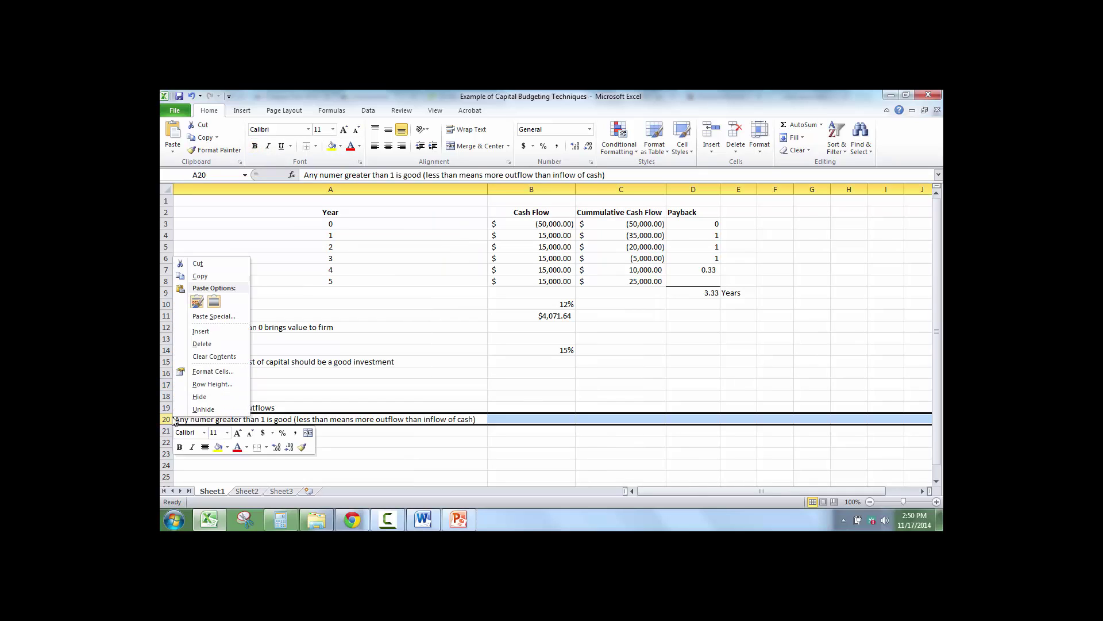
click(206, 331)
click(217, 420)
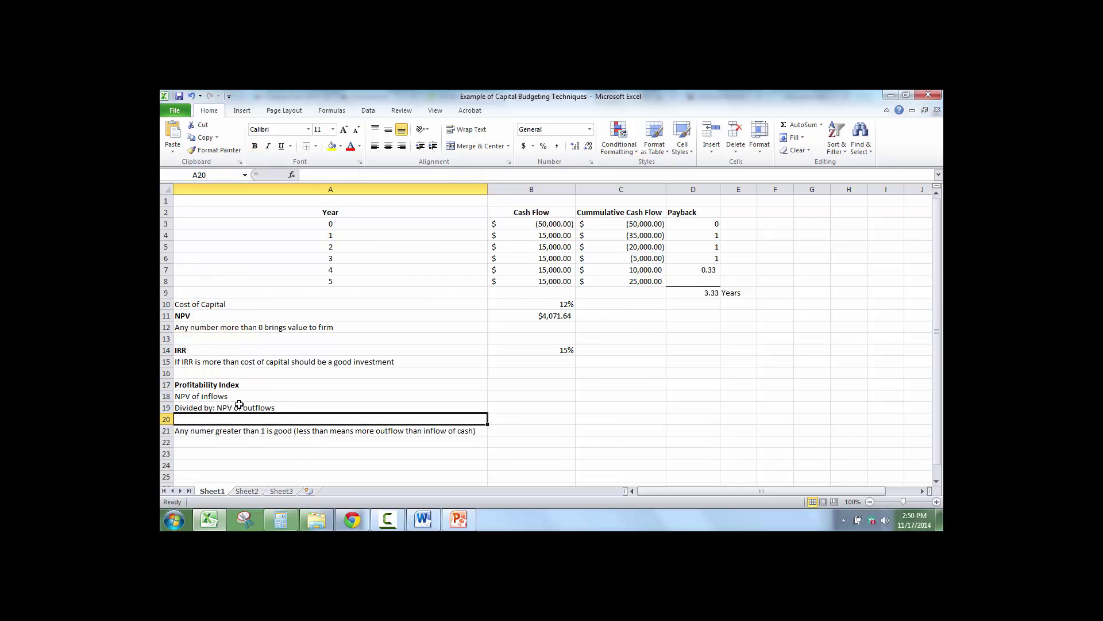
text(PU)
key(Tab)
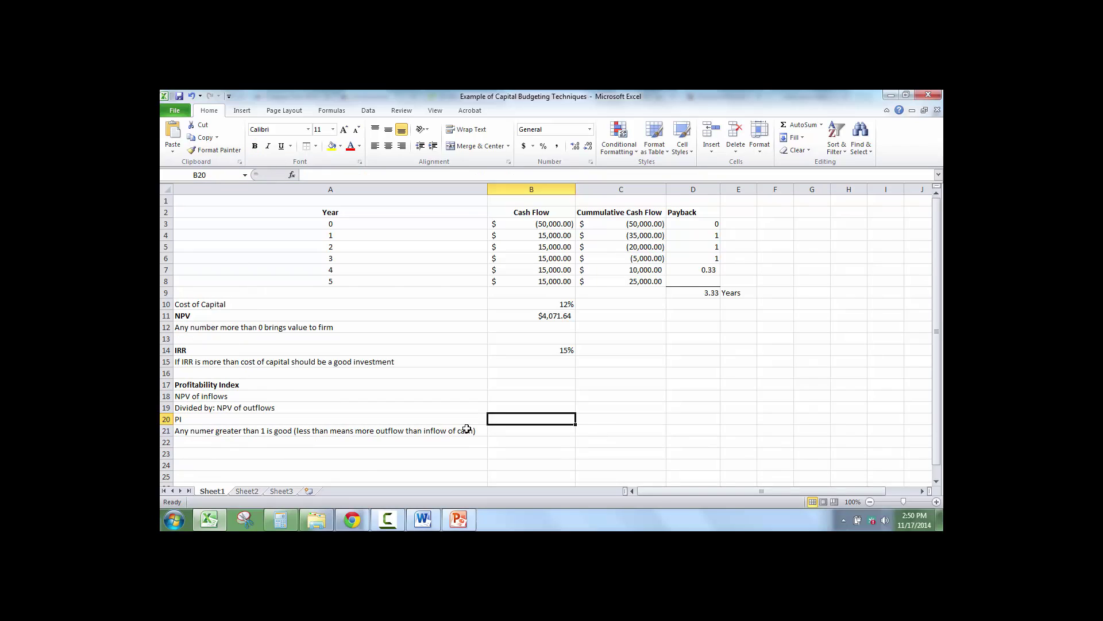
click(501, 387)
click(505, 396)
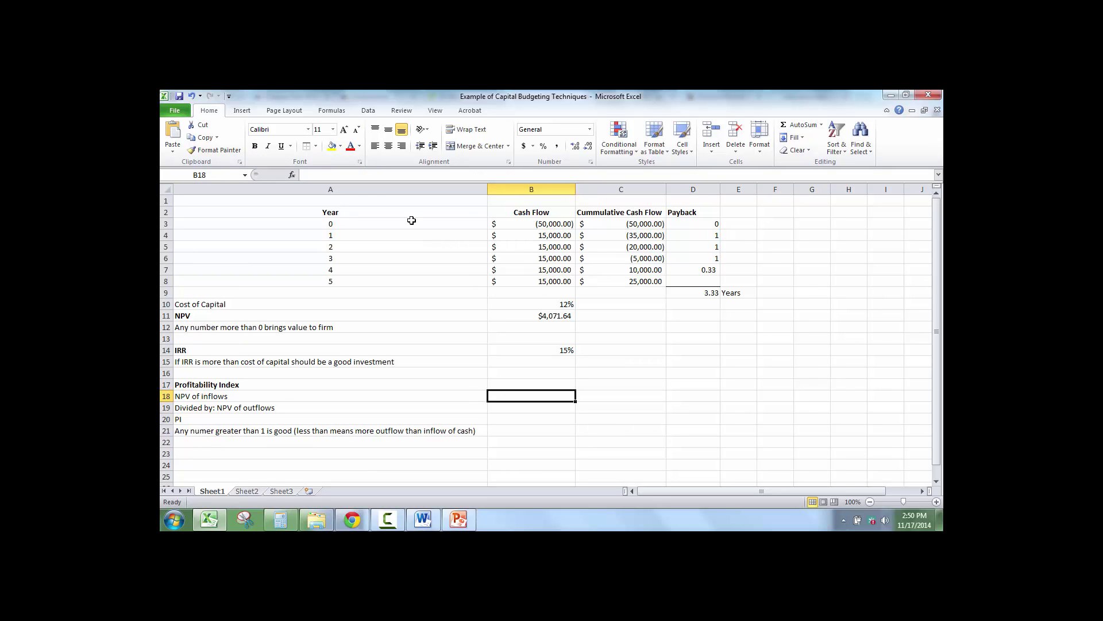
Step: Enter =NPV(B10,B4:B8) in B18 for the NPV of inflows, giving $54,071.64
click(292, 175)
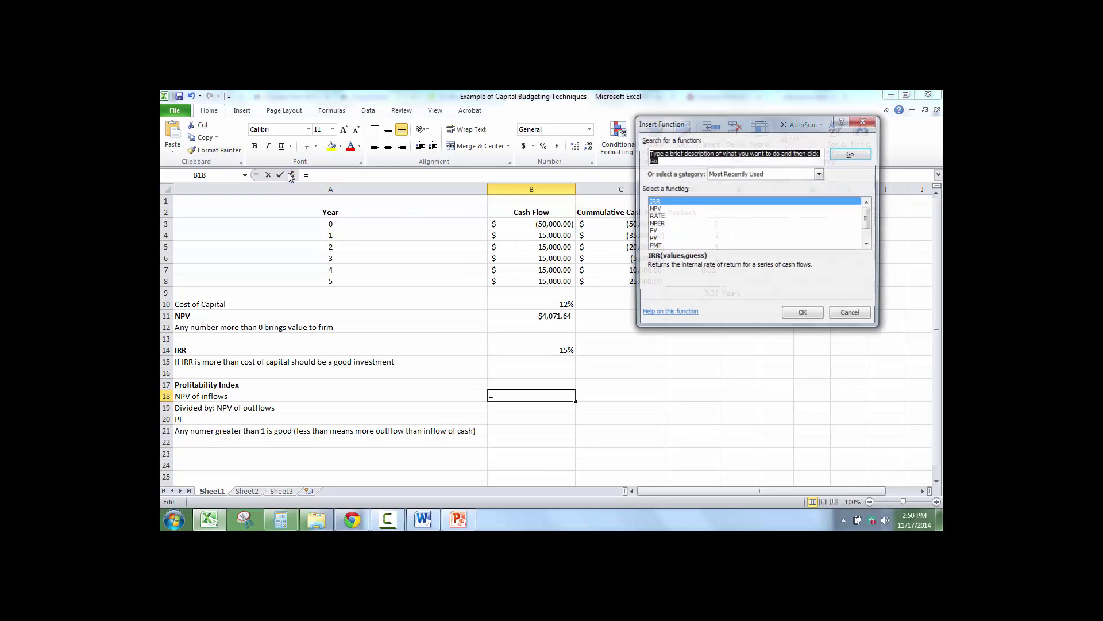
click(659, 209)
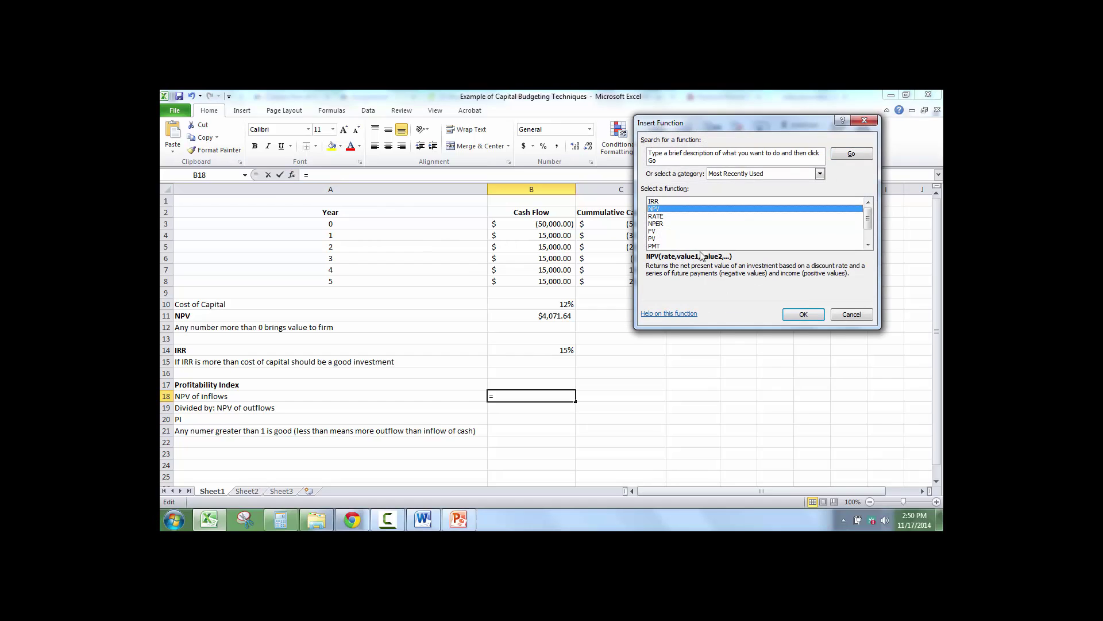
click(802, 315)
click(537, 304)
key(Tab)
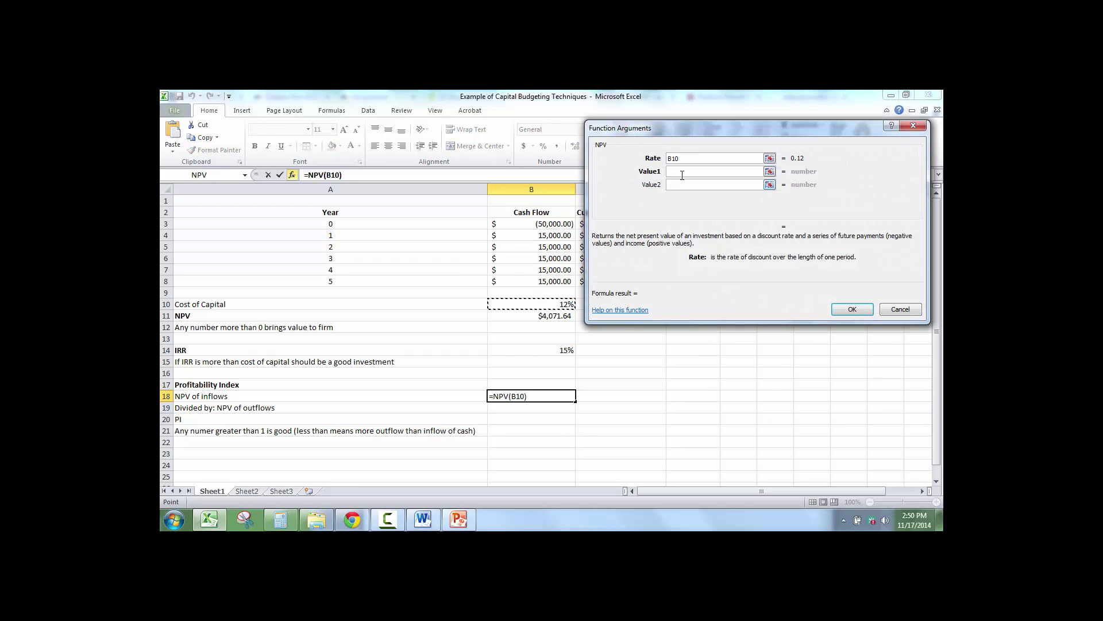
drag(523, 234, 520, 278)
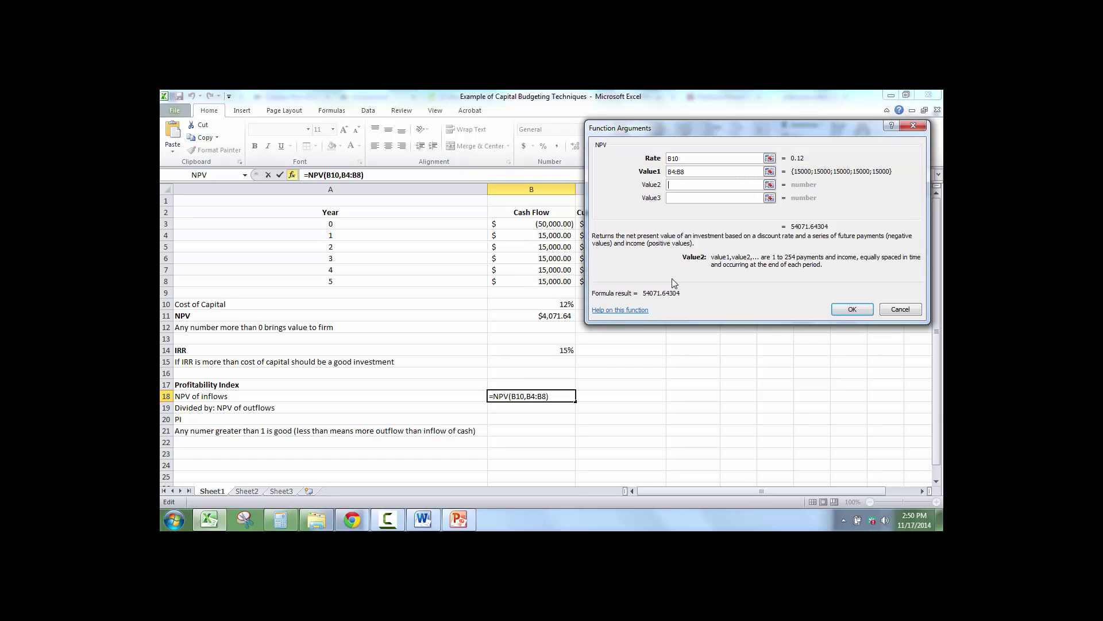
click(852, 309)
click(536, 409)
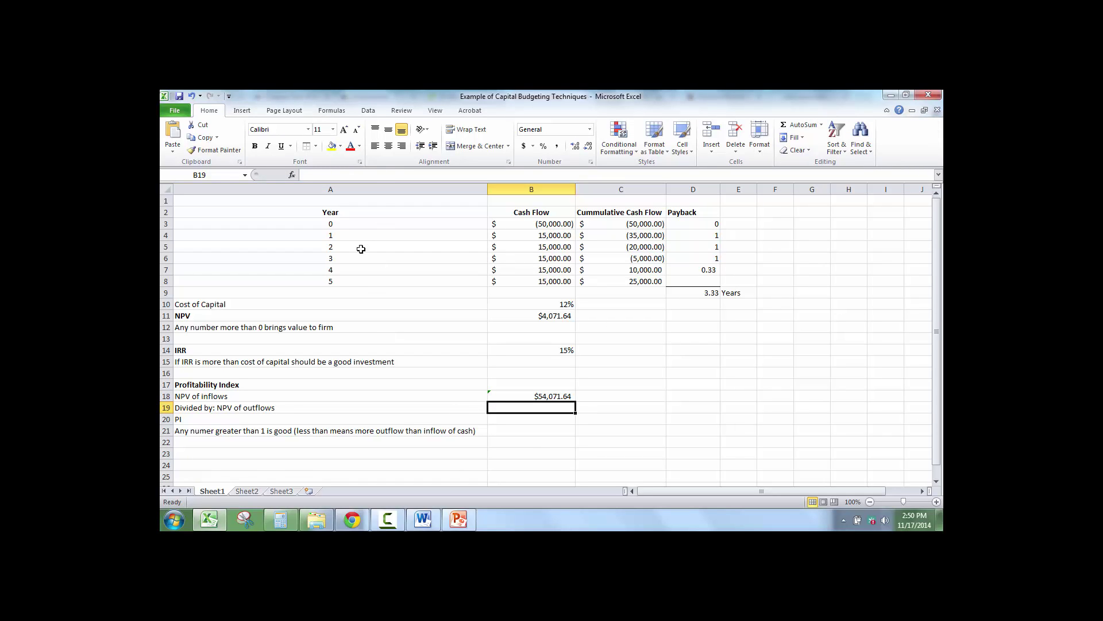
Step: Enter =-B3 in B19 so the NPV of outflows shows $50,000.00
text(=)
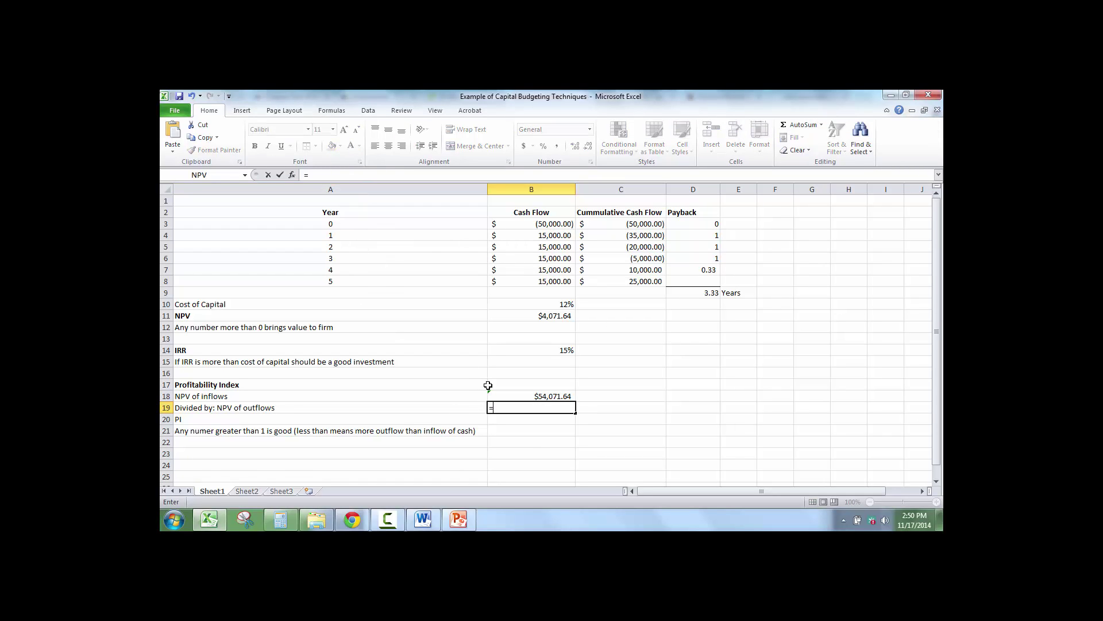
text(-)
click(524, 225)
key(Tab)
Step: Append '(absolute value form)' to the A19 outflows label
click(305, 400)
click(301, 407)
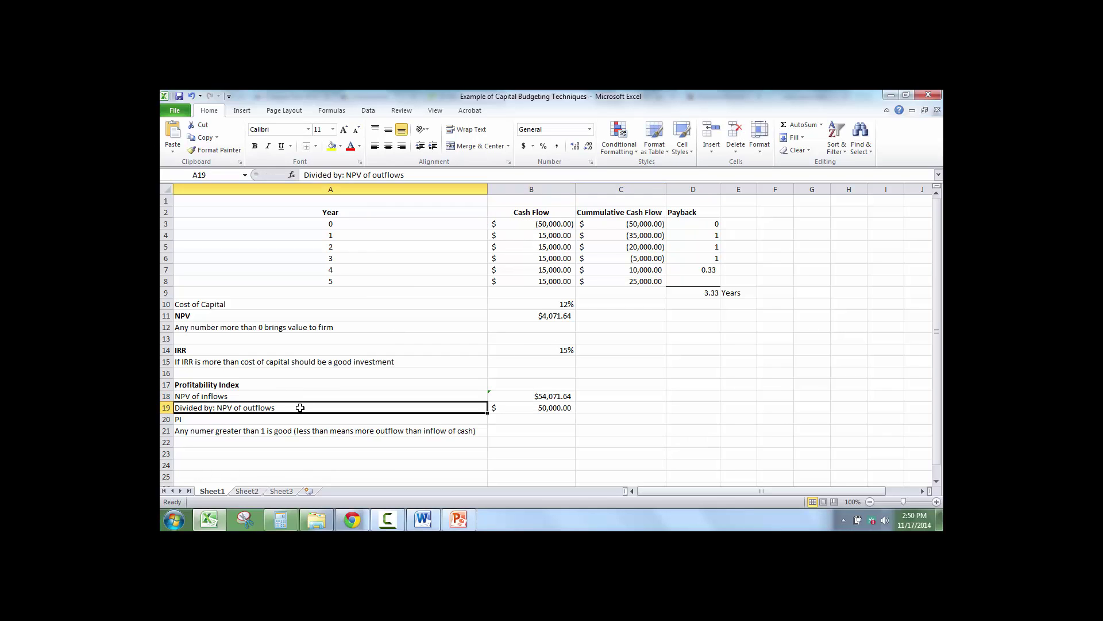
double_click(313, 406)
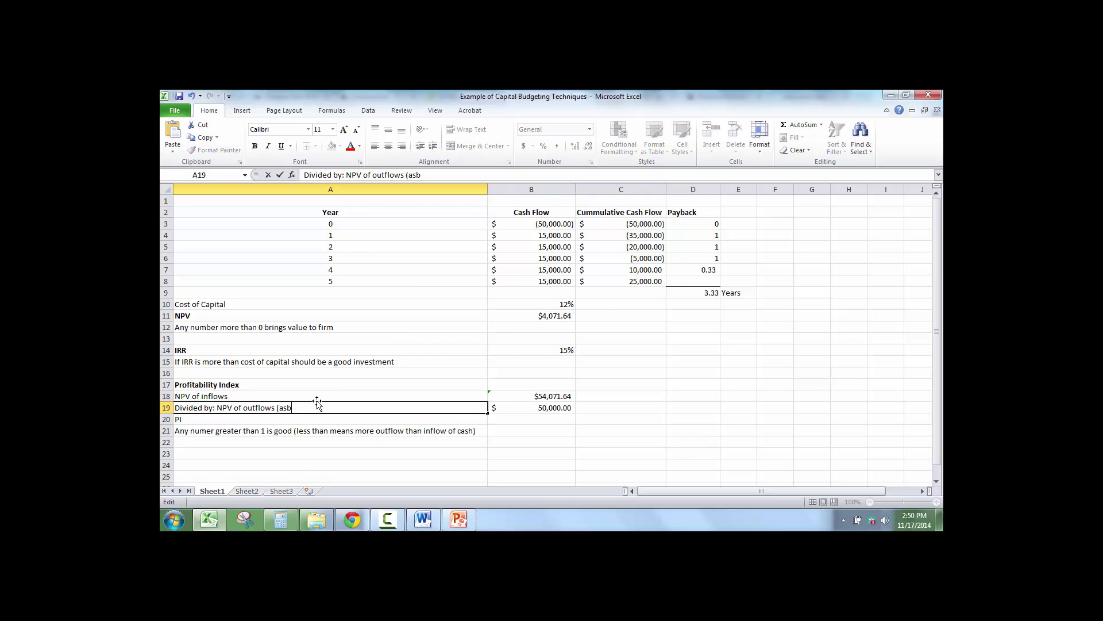
key(Escape)
key(BackSpace)
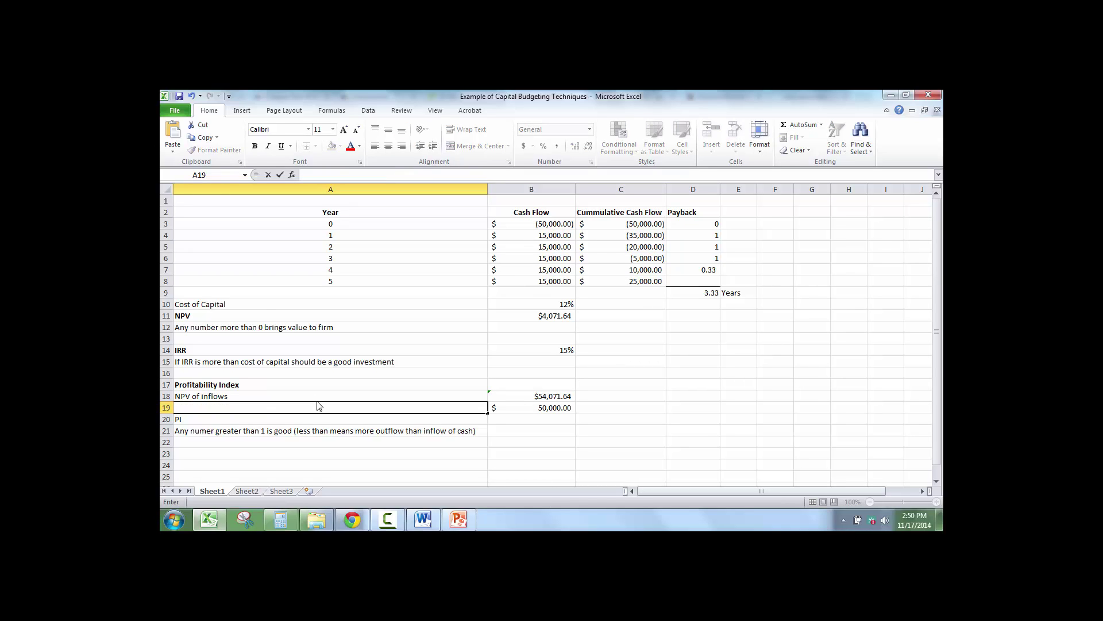
click(192, 96)
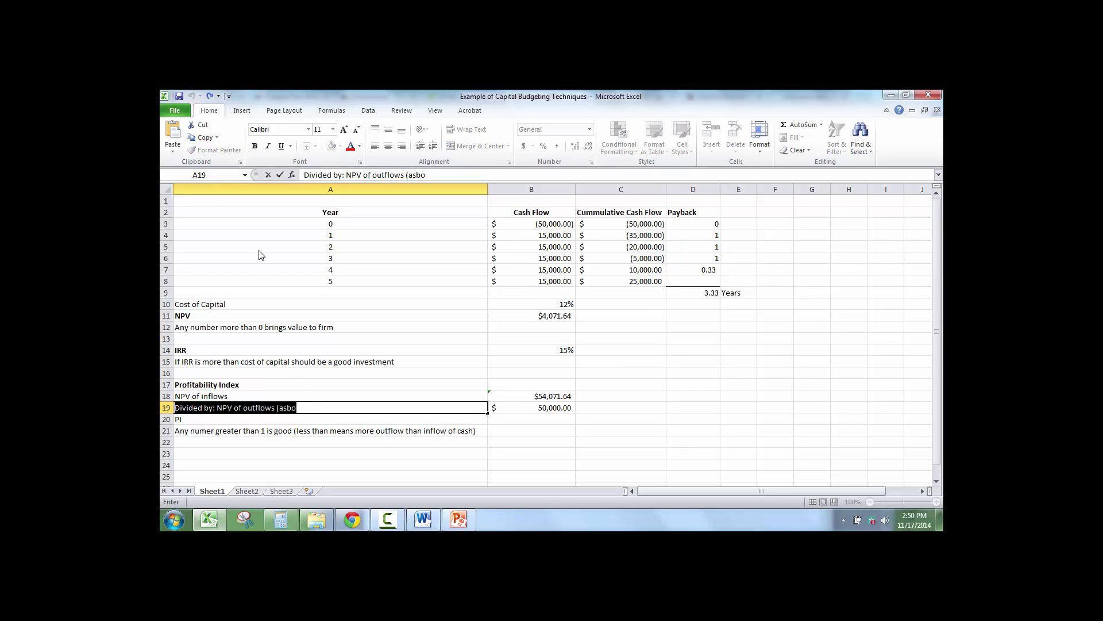
double_click(308, 404)
key(BackSpace)
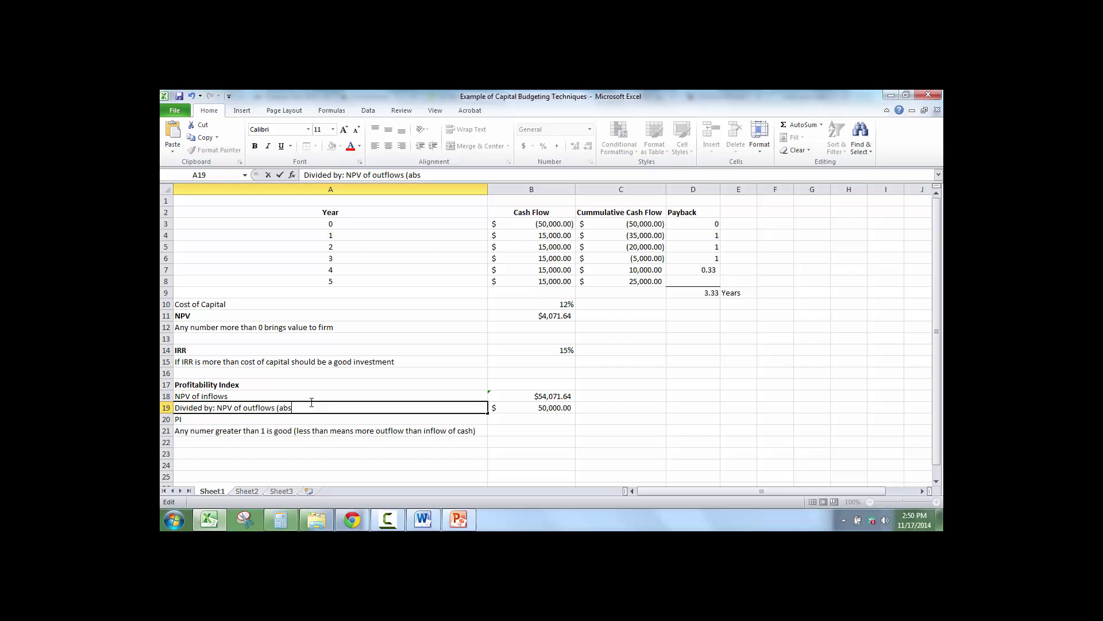
text(olute value form))
key(Tab)
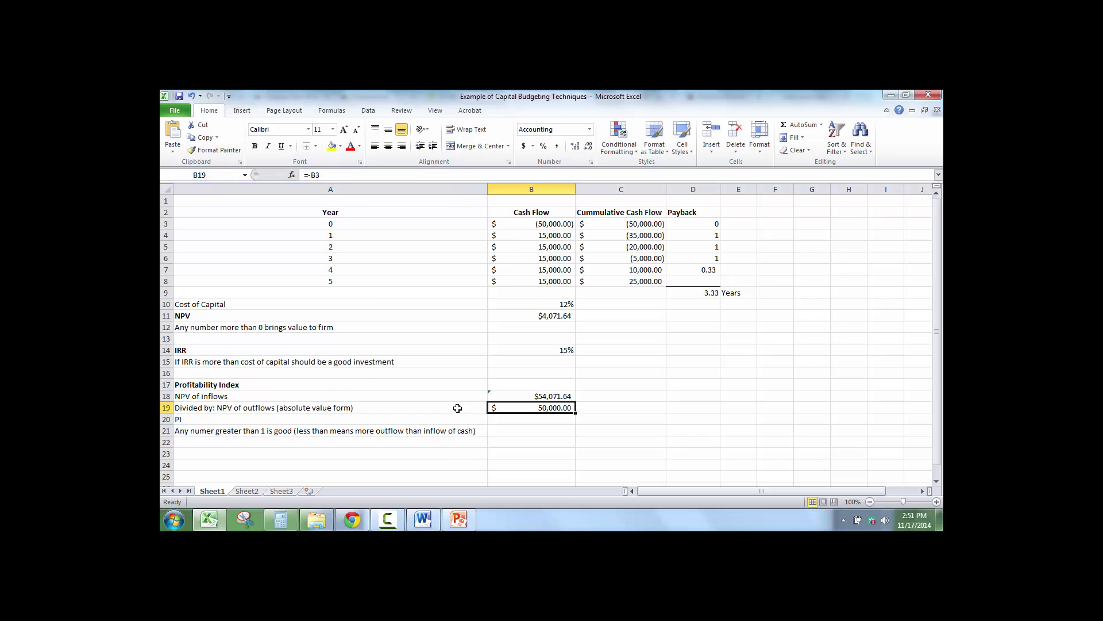
Step: Review the outlay in B3 and the NPV formula in B18
click(542, 224)
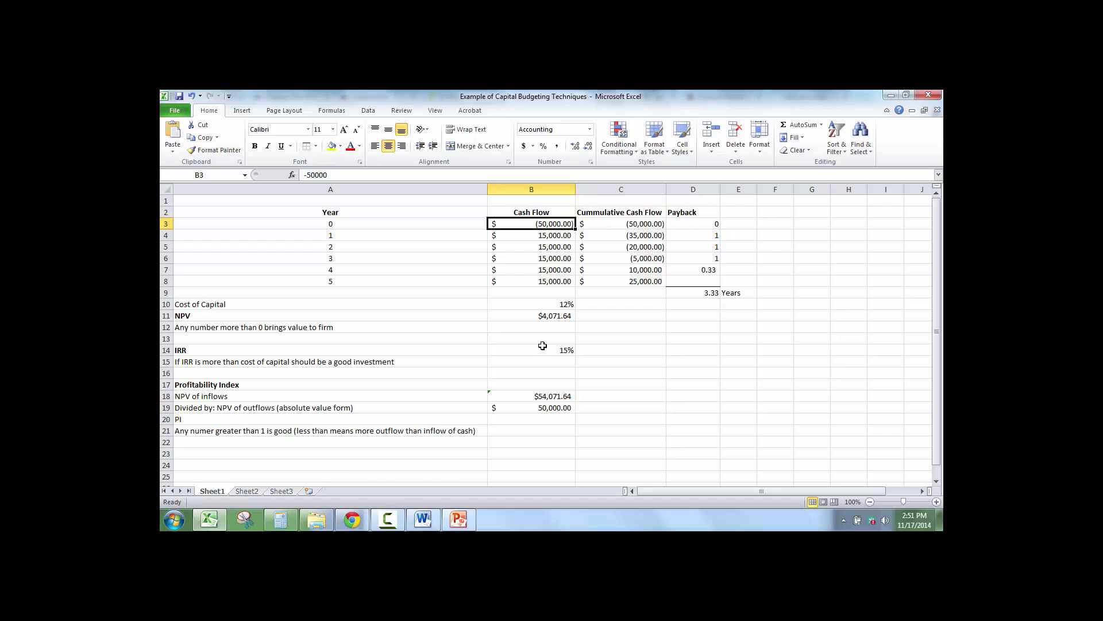
click(535, 382)
click(536, 402)
click(543, 396)
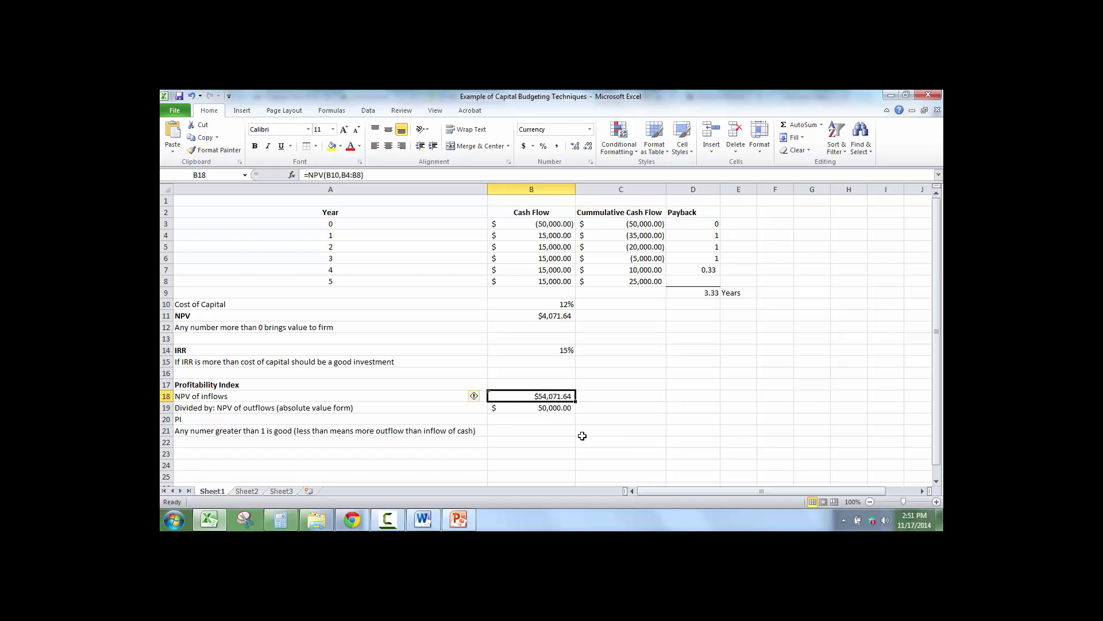
click(565, 420)
Step: Enter =B18/B19 in B20 and trim its decimals so the index shows 1.08
text(=)
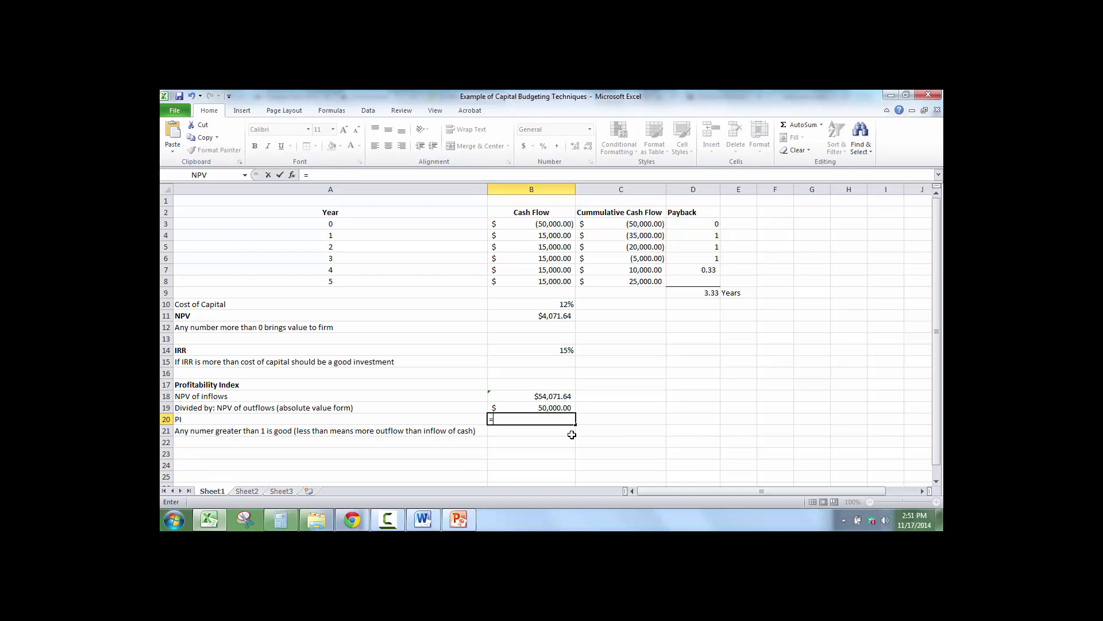
click(550, 392)
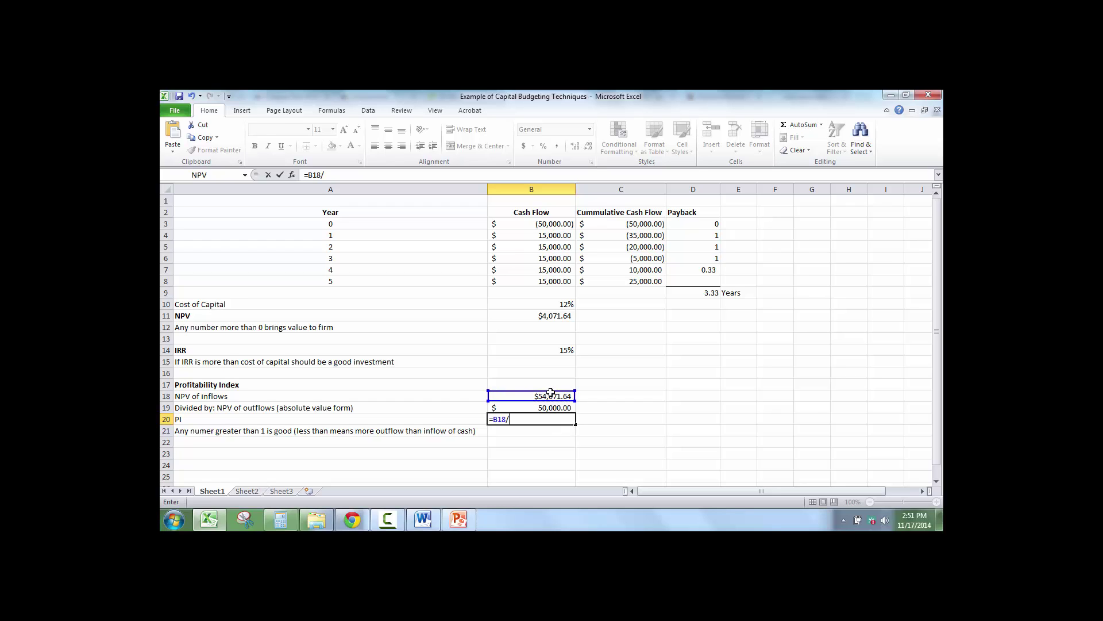
text(/)
click(524, 405)
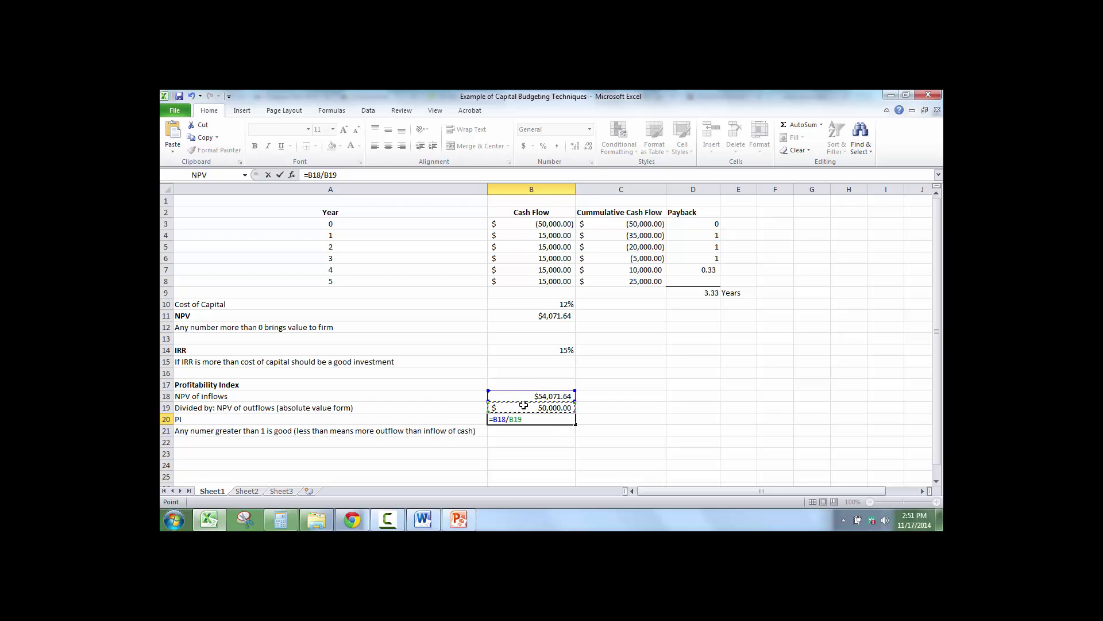
key(Tab)
click(524, 420)
click(589, 147)
click(588, 146)
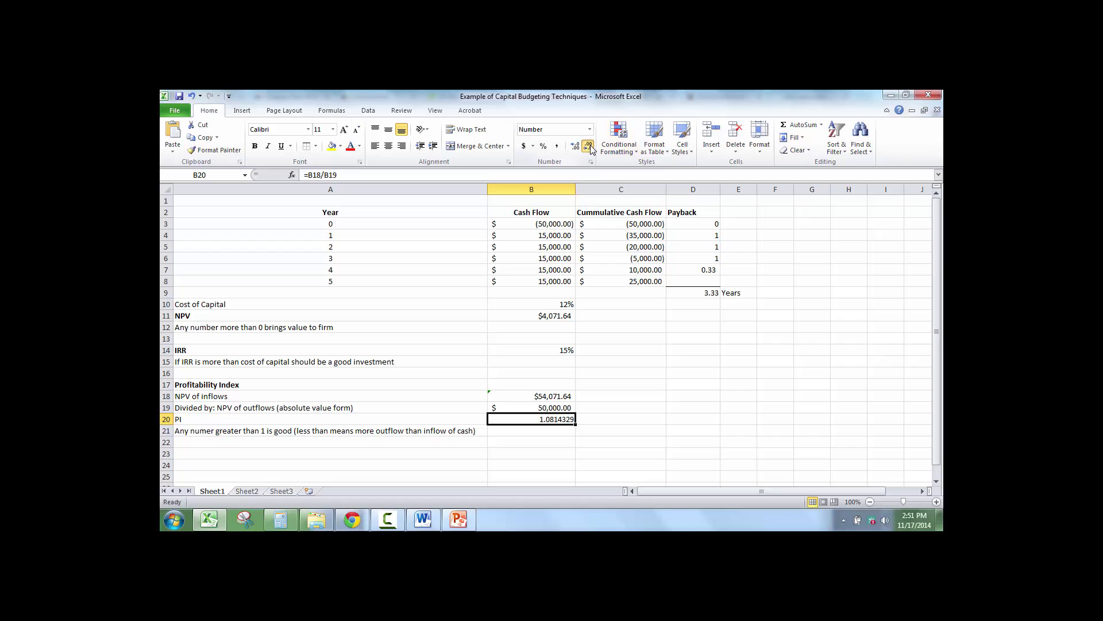
click(588, 146)
click(589, 147)
click(588, 147)
click(588, 147)
click(588, 147)
click(547, 441)
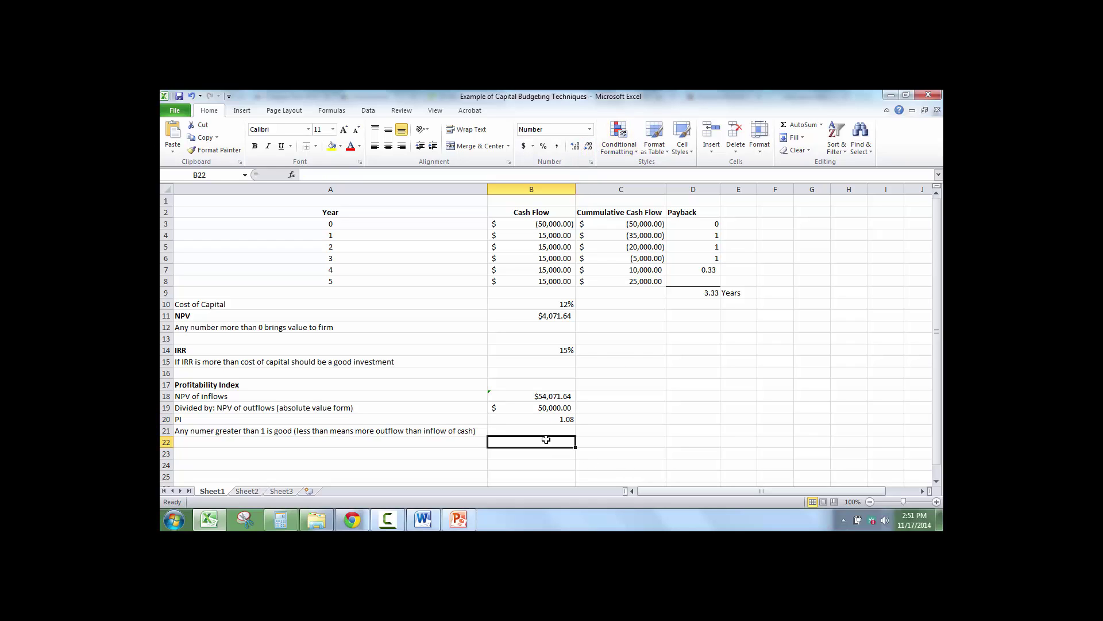